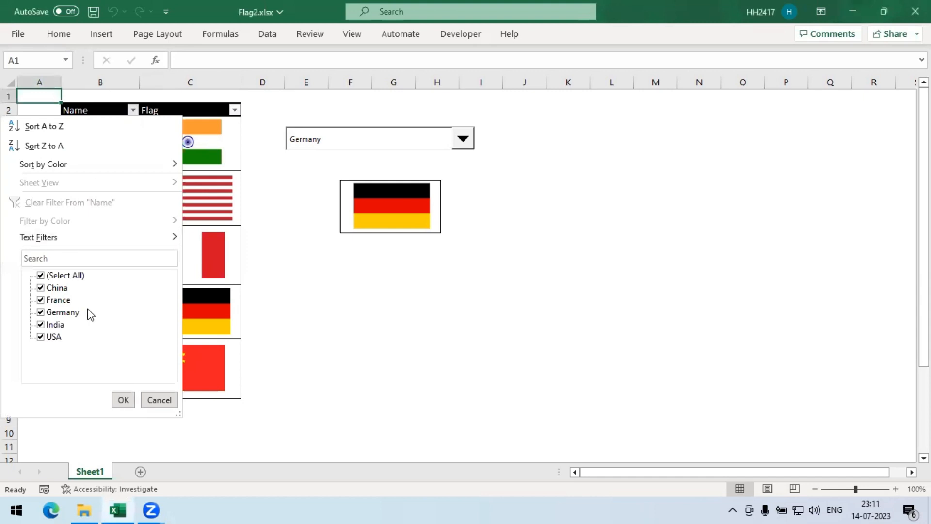
pyautogui.moveTo(84, 241)
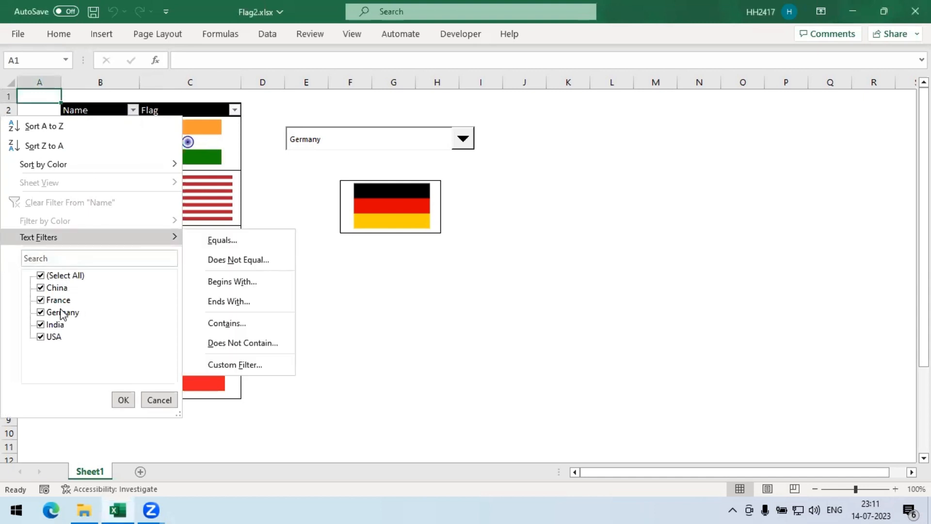
pyautogui.click(278, 197)
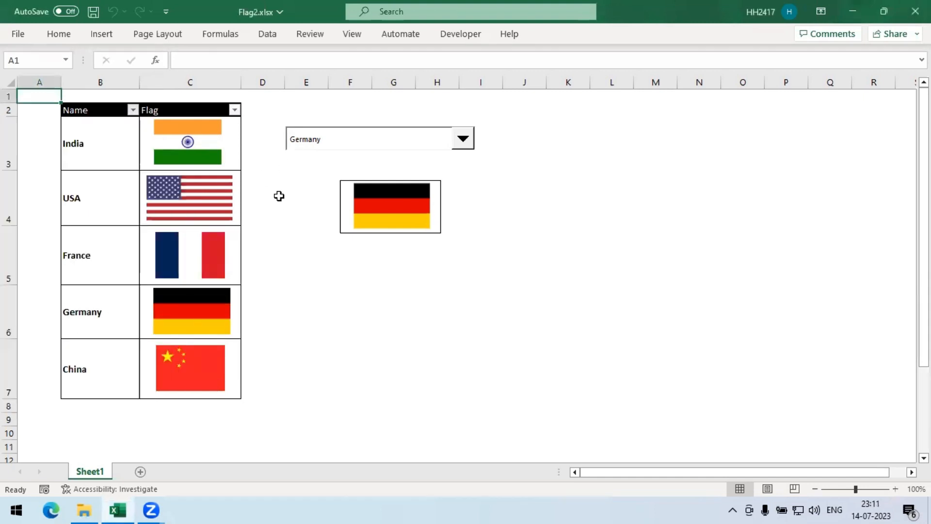
pyautogui.click(234, 111)
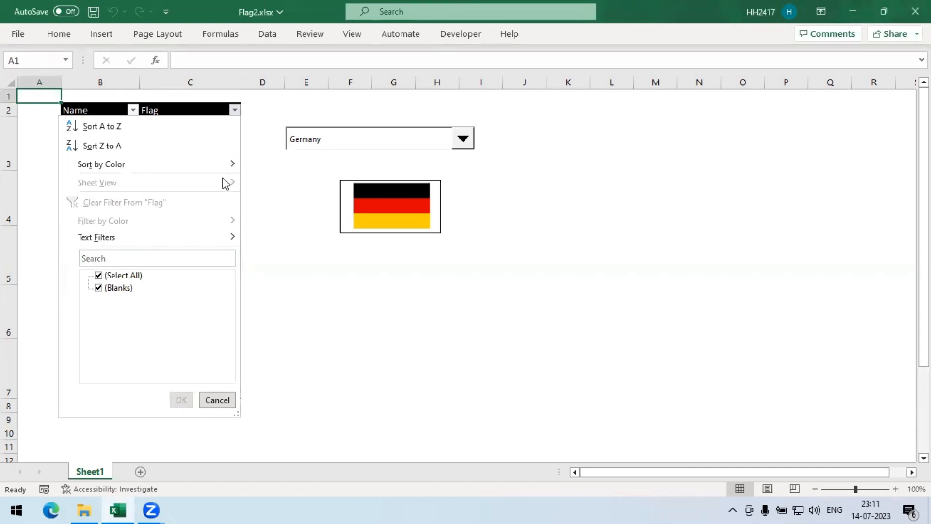
pyautogui.click(268, 353)
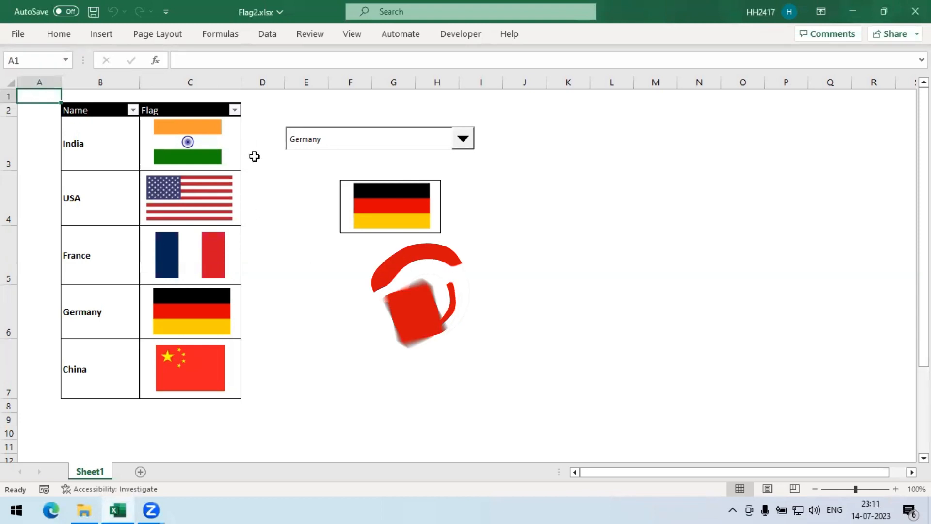
# - Pick France, China, India, USA and Germany in turn from the drop-down to preview how the displayed flag changes
pyautogui.click(471, 141)
pyautogui.click(321, 174)
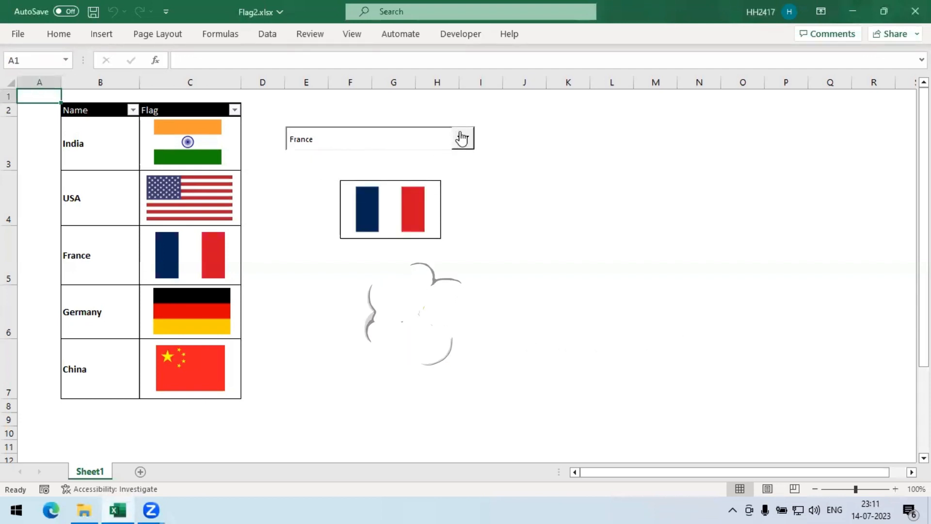
pyautogui.click(461, 140)
pyautogui.click(324, 191)
pyautogui.click(283, 187)
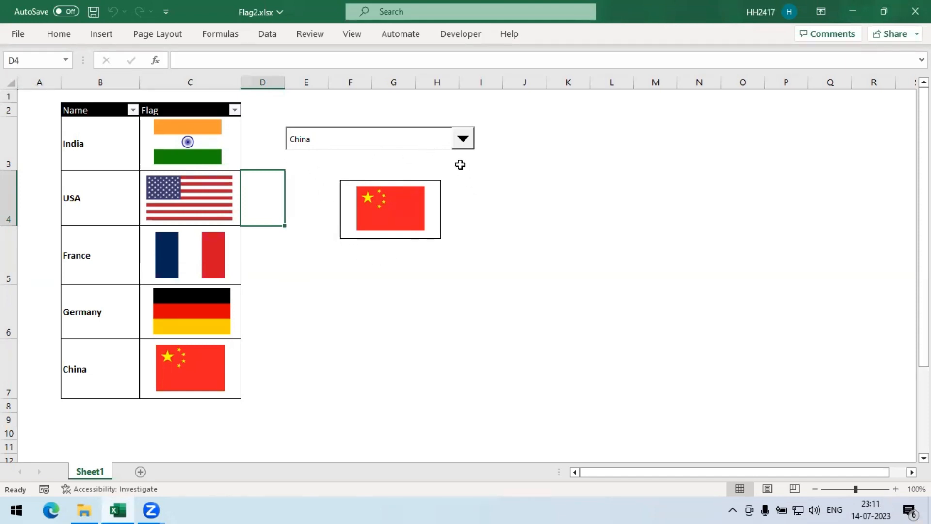
pyautogui.click(463, 139)
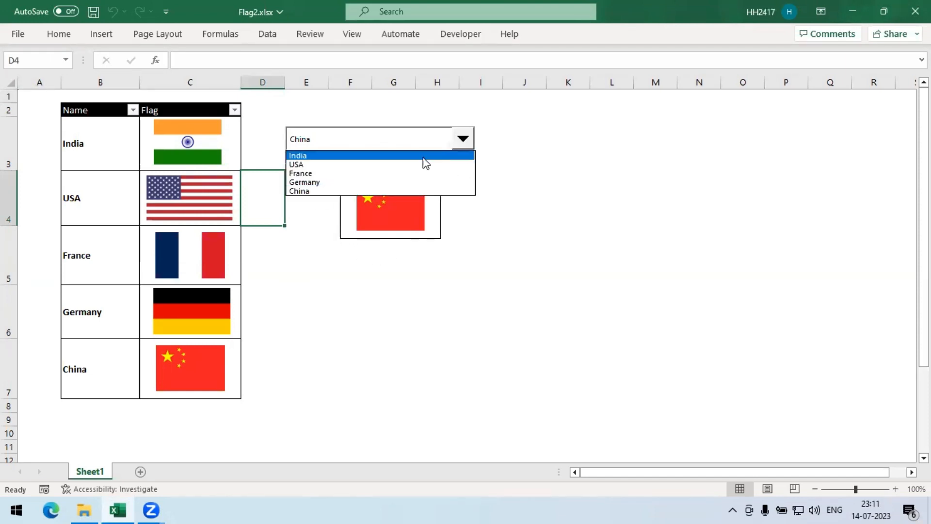
pyautogui.click(395, 156)
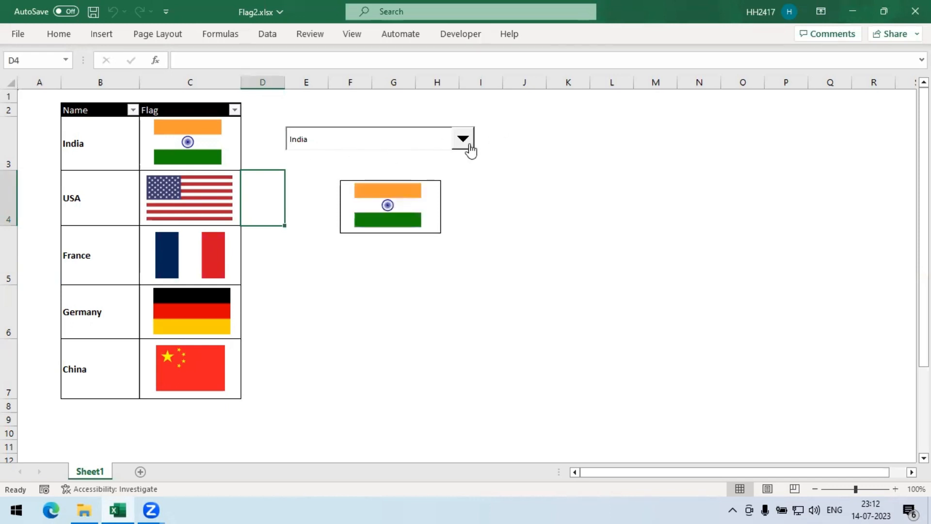
pyautogui.click(463, 140)
pyautogui.click(401, 164)
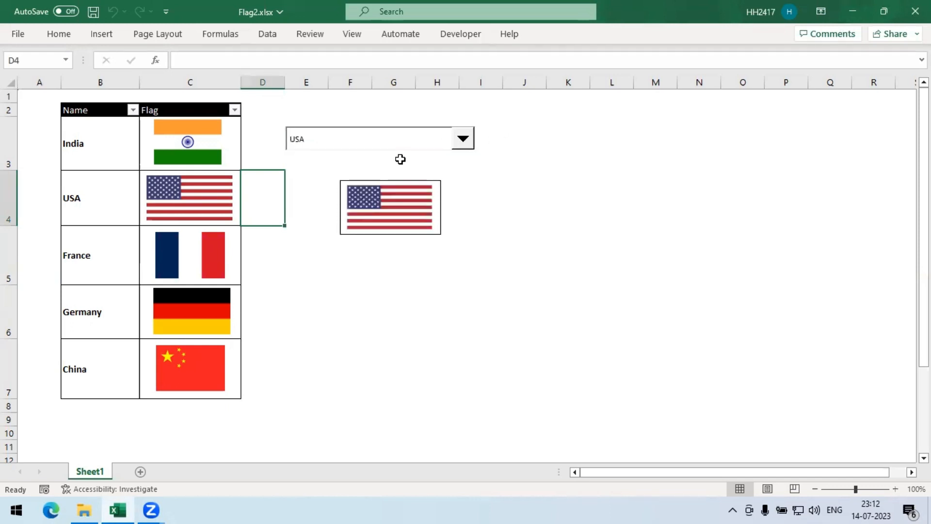
pyautogui.click(463, 140)
pyautogui.click(396, 183)
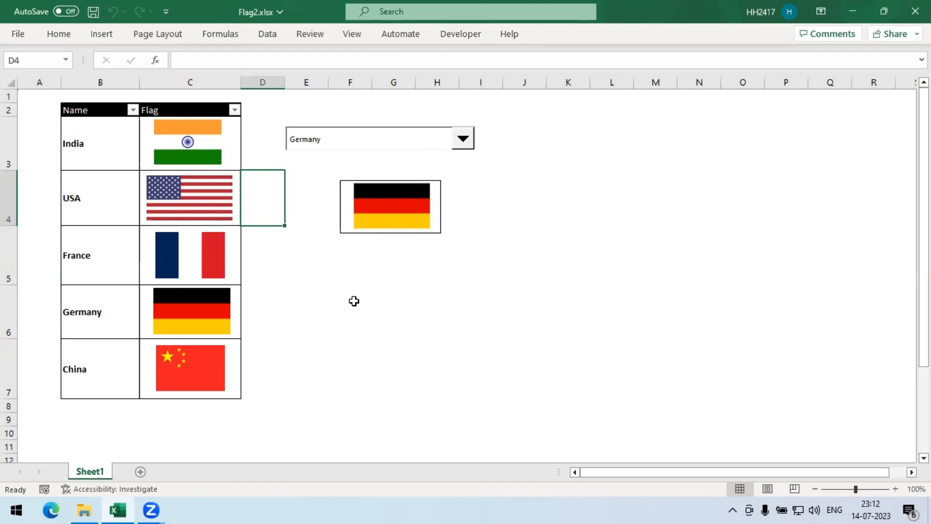
pyautogui.click(281, 299)
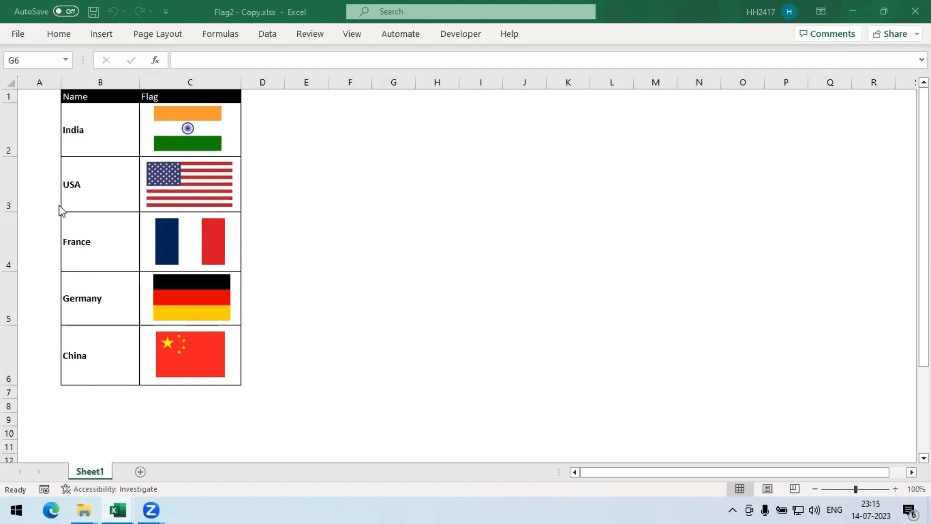
# - Select the country names B2:B6 and name the range countries
pyautogui.click(87, 139)
pyautogui.moveTo(86, 122); pyautogui.dragTo(118, 355)
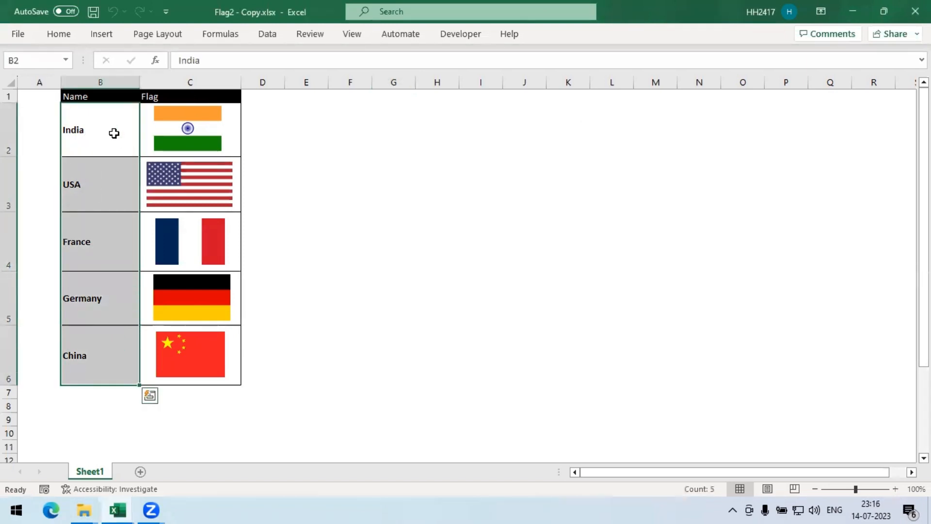
pyautogui.click(39, 58)
pyautogui.write('countries')
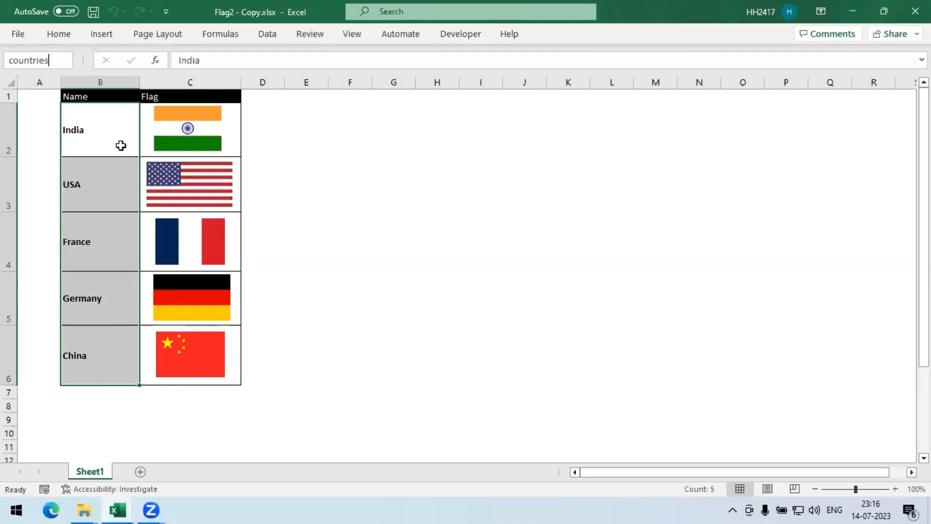
pyautogui.press('Return')
# - Create names from the left column values for the name and flag range B2:C6
pyautogui.moveTo(114, 130); pyautogui.dragTo(118, 354)
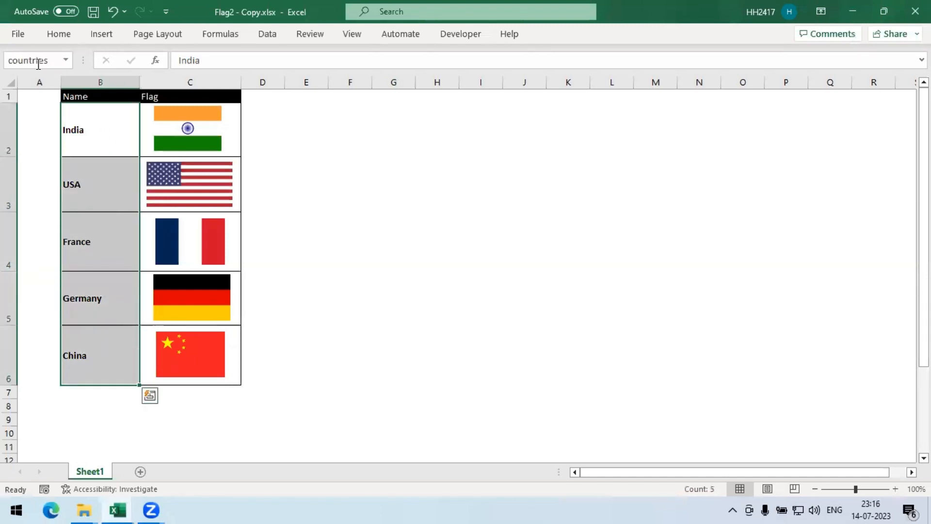
pyautogui.click(307, 180)
pyautogui.click(110, 126)
pyautogui.moveTo(110, 127); pyautogui.dragTo(235, 378)
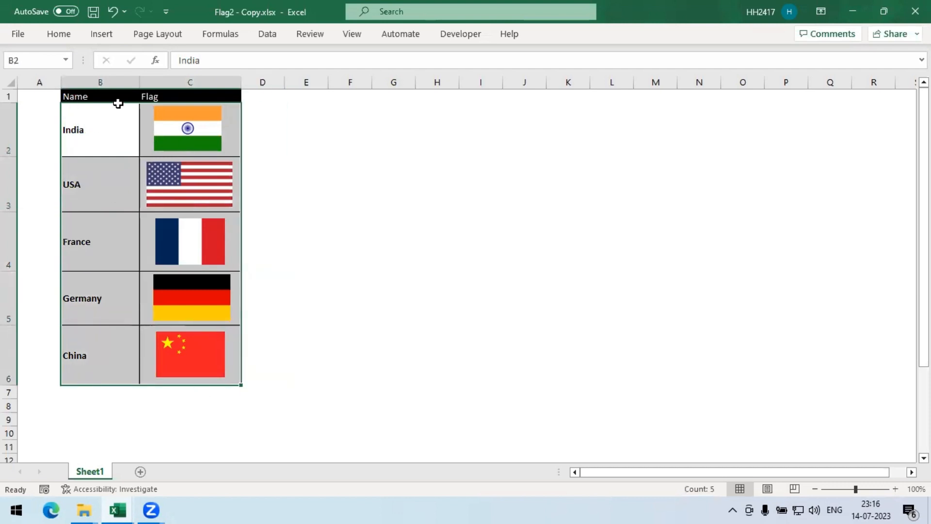
pyautogui.click(228, 34)
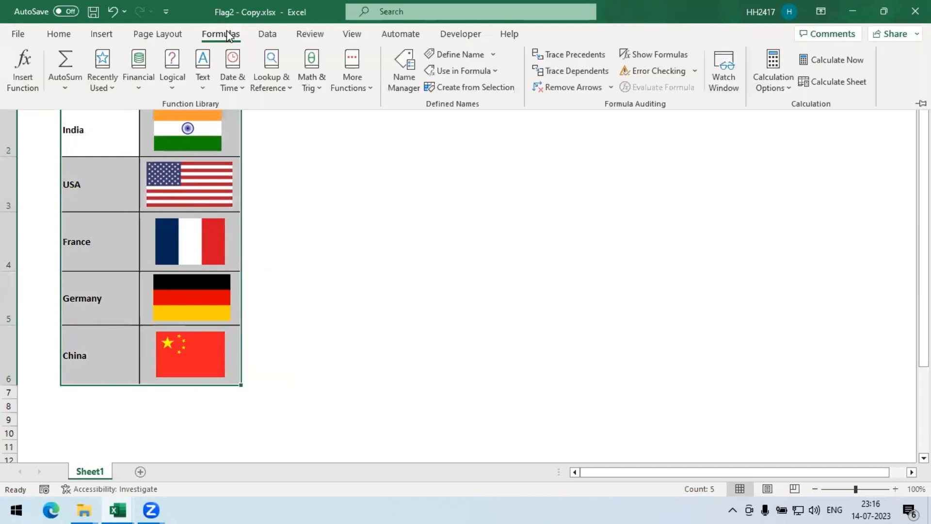
pyautogui.click(458, 87)
pyautogui.moveTo(609, 234); pyautogui.dragTo(409, 131)
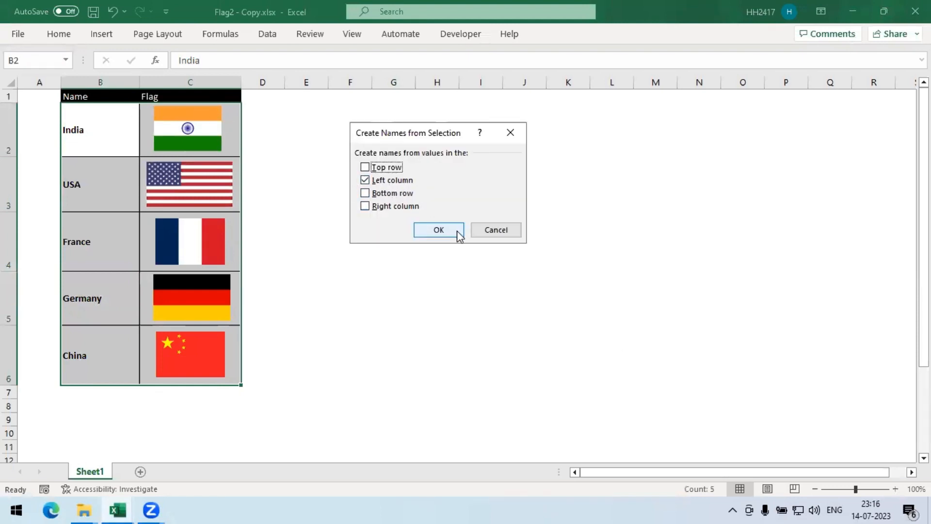
pyautogui.click(438, 230)
# - Check the names assigned to the flag cells and the country list by selecting them in turn
pyautogui.click(301, 152)
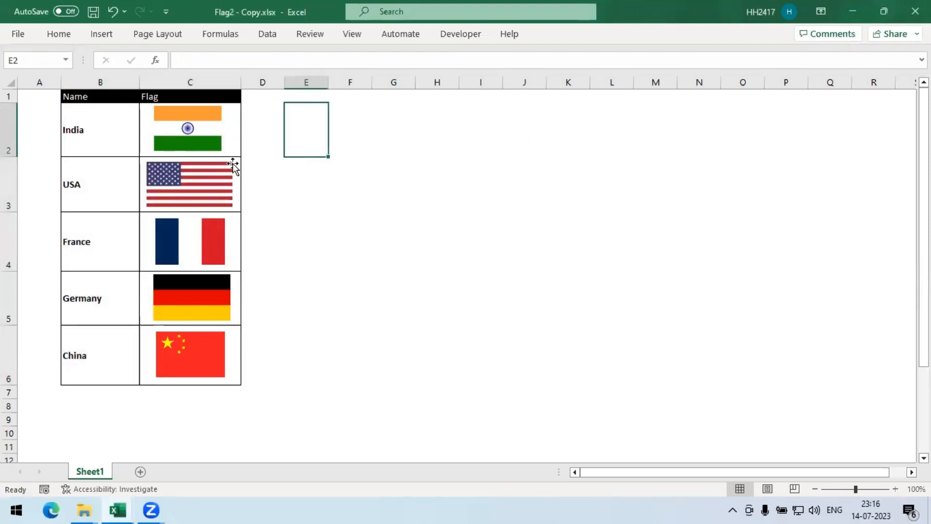
pyautogui.click(236, 152)
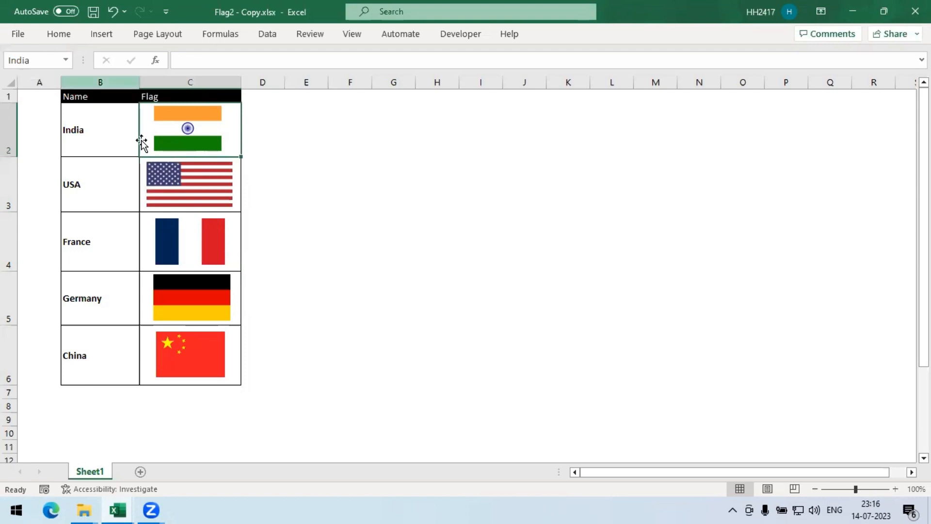
pyautogui.click(240, 206)
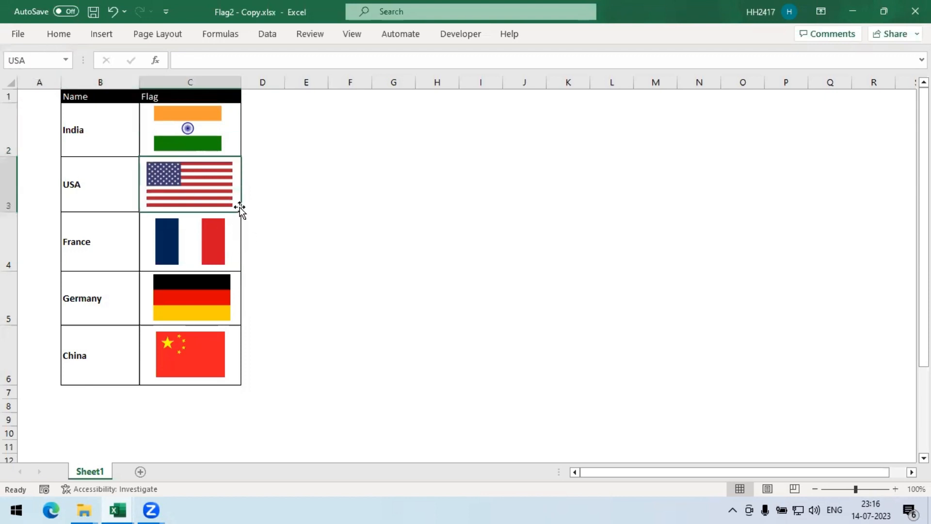
pyautogui.click(30, 60)
pyautogui.click(240, 151)
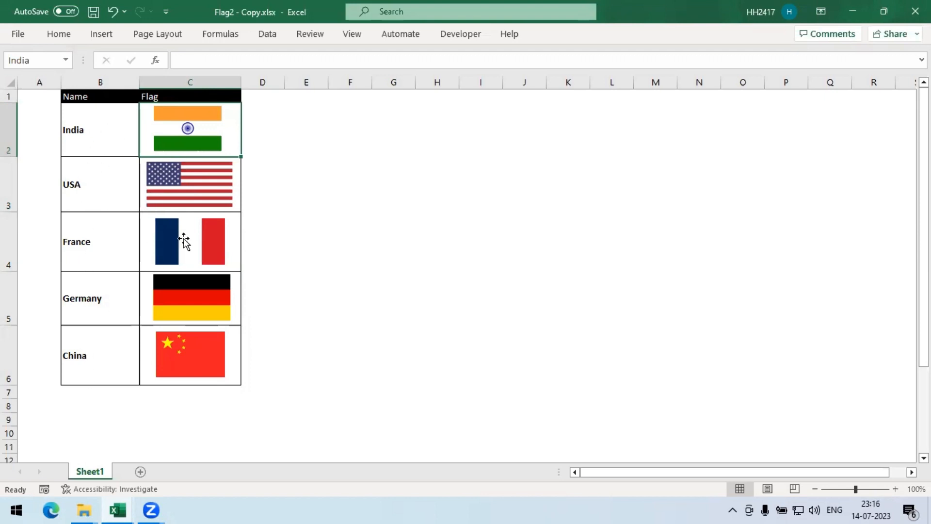
pyautogui.click(238, 210)
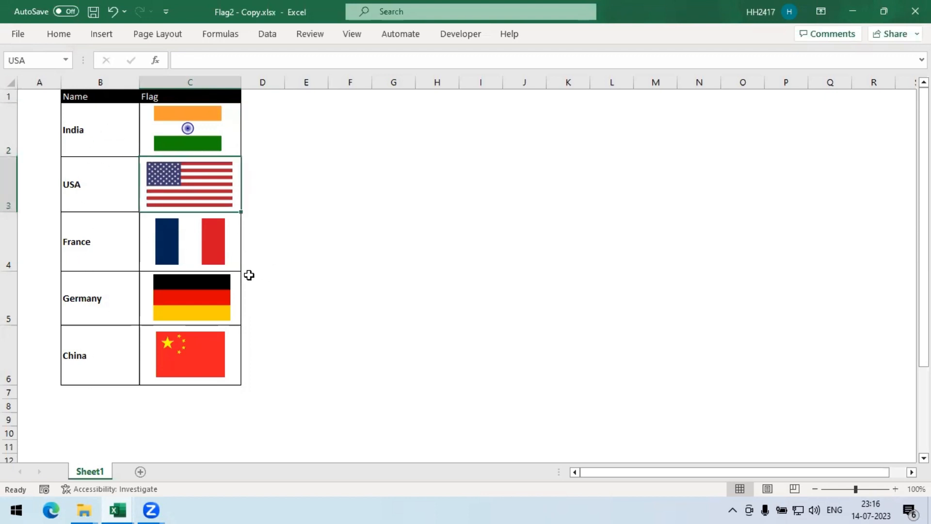
pyautogui.click(235, 268)
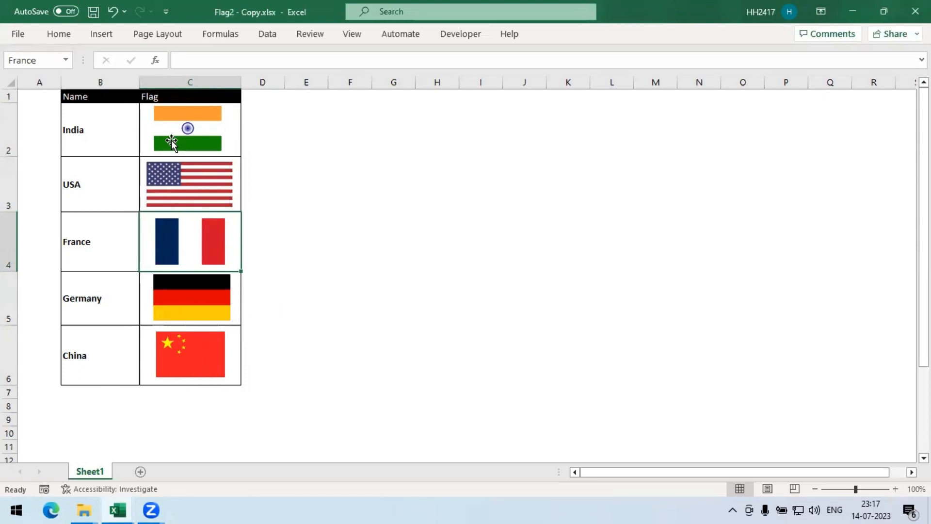
pyautogui.click(308, 326)
pyautogui.moveTo(100, 122); pyautogui.dragTo(108, 351)
pyautogui.click(106, 132)
pyautogui.moveTo(106, 132); pyautogui.dragTo(112, 351)
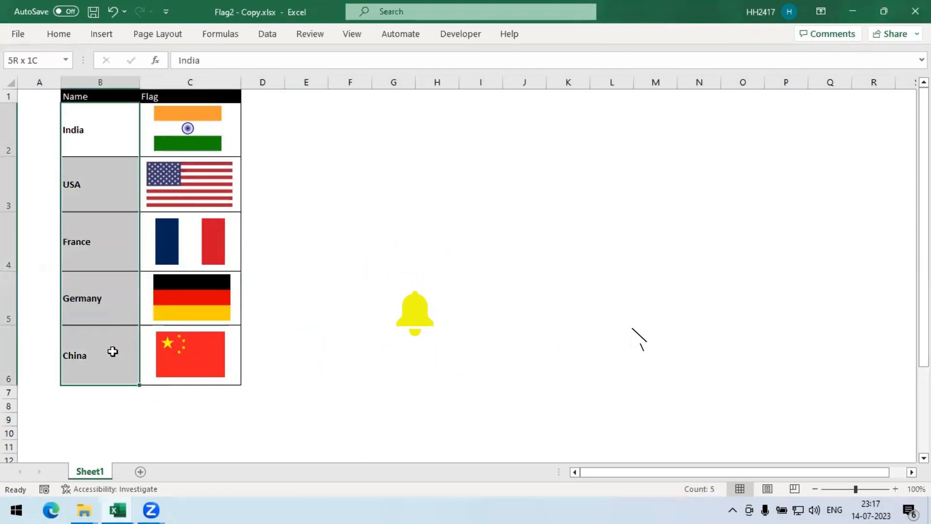
pyautogui.moveTo(150, 149); pyautogui.dragTo(168, 358)
pyautogui.click(239, 152)
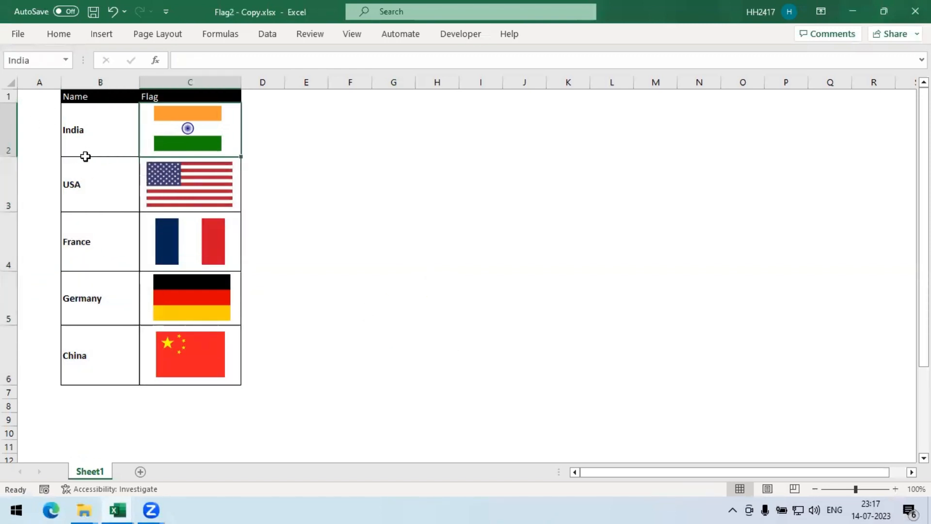
pyautogui.click(92, 227)
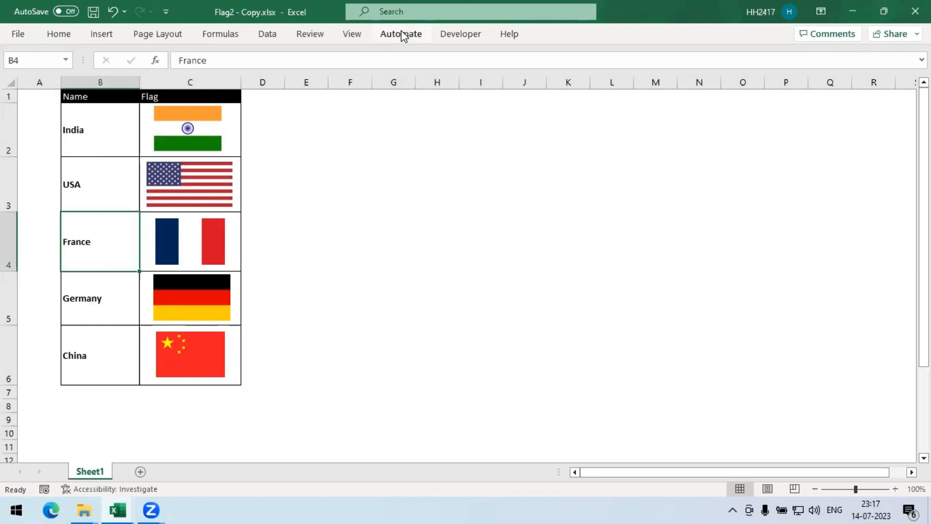
# - Draw a Form Control combo box spanning about columns E to I in row 2
pyautogui.click(456, 42)
pyautogui.click(297, 90)
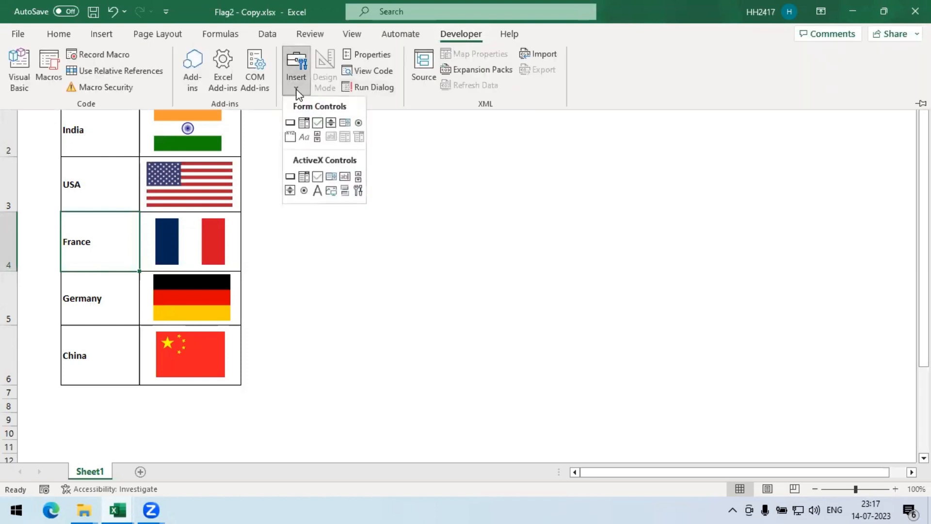
pyautogui.click(305, 126)
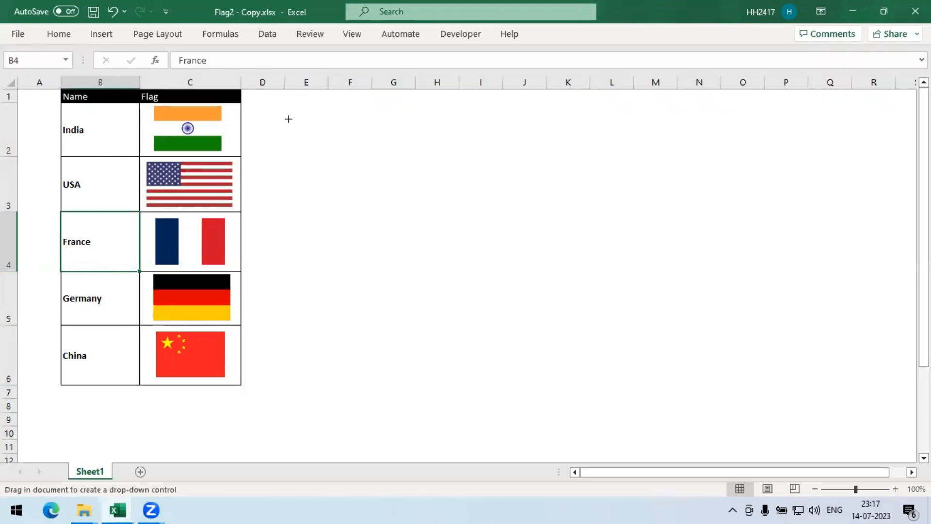
pyautogui.moveTo(289, 115); pyautogui.dragTo(494, 137)
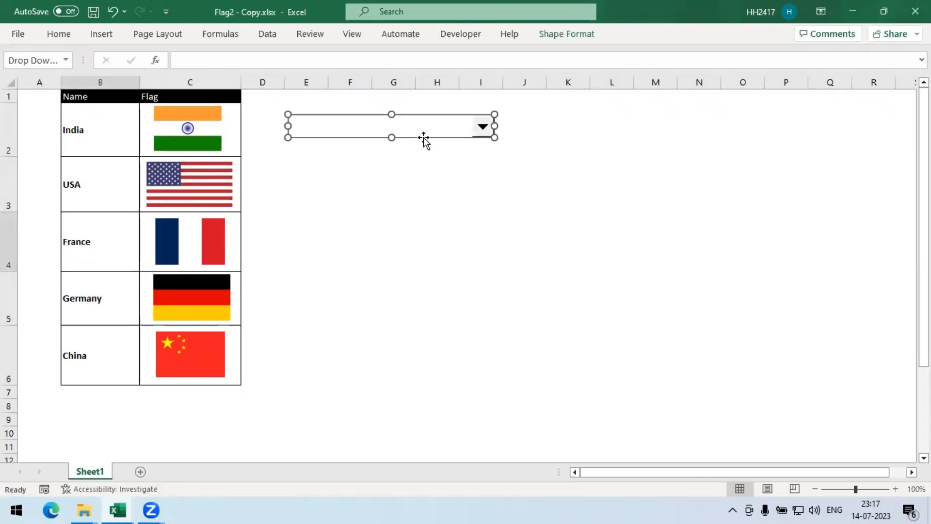
# - Set the combo box's input range to countries and cell link to $F$3, and enable 3-D shading
pyautogui.click(461, 34)
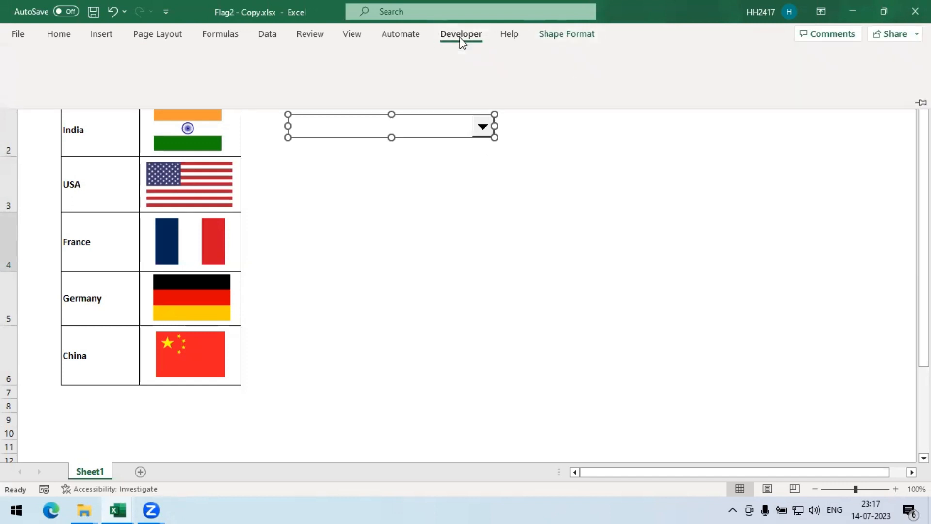
pyautogui.click(365, 54)
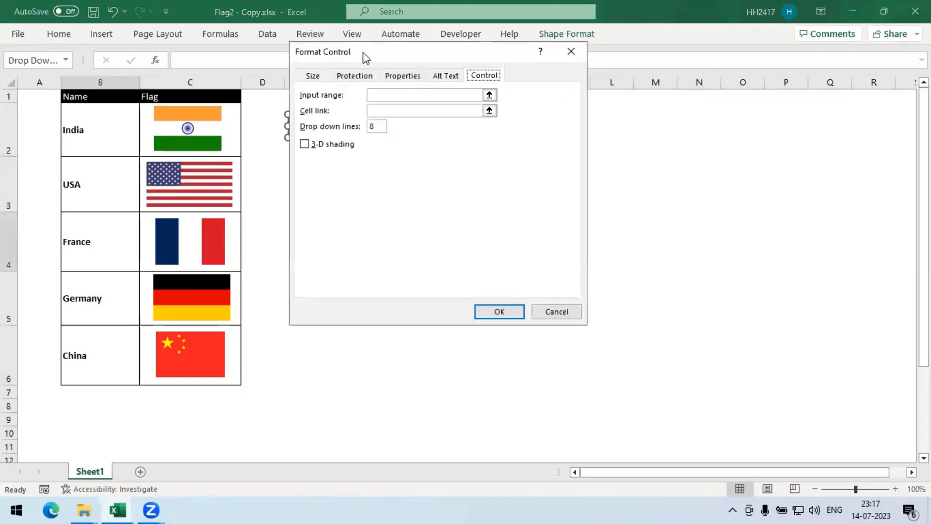
pyautogui.moveTo(398, 57); pyautogui.dragTo(441, 179)
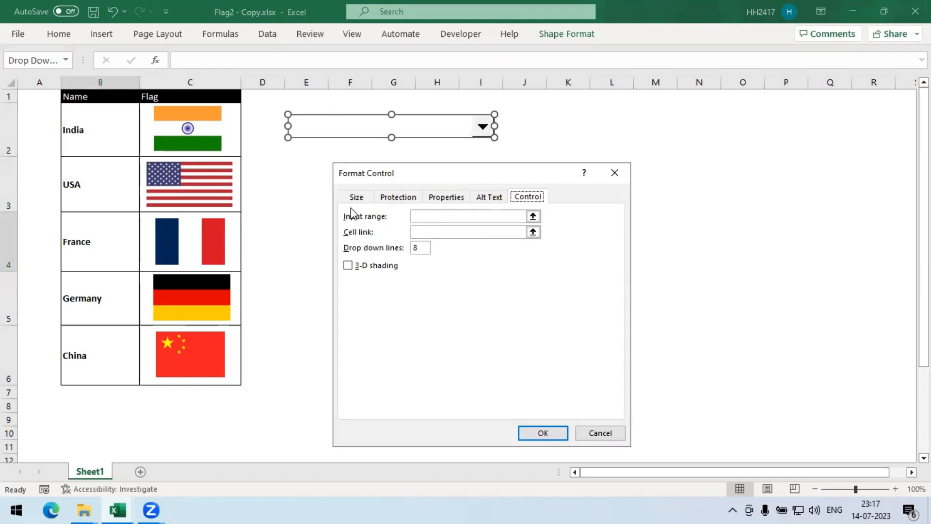
pyautogui.click(437, 218)
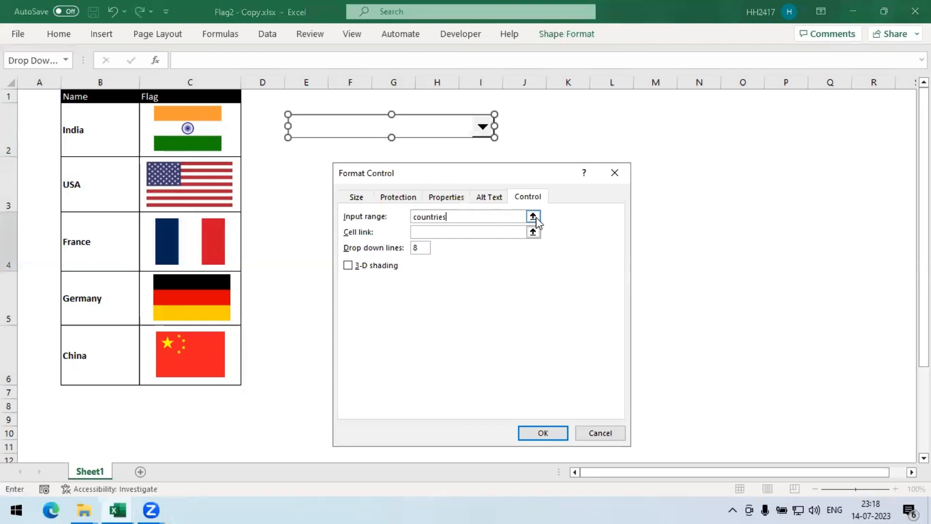
pyautogui.click(415, 231)
pyautogui.moveTo(370, 184); pyautogui.dragTo(348, 166)
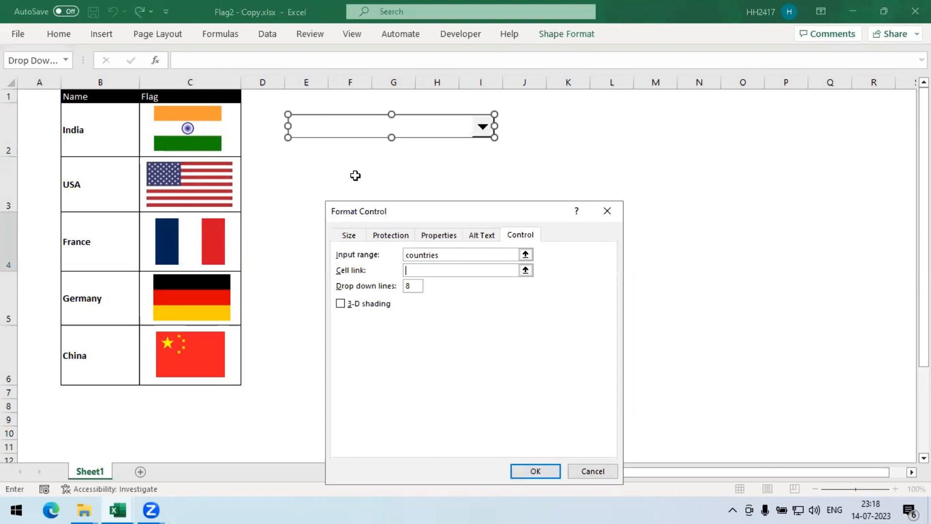
pyautogui.click(356, 175)
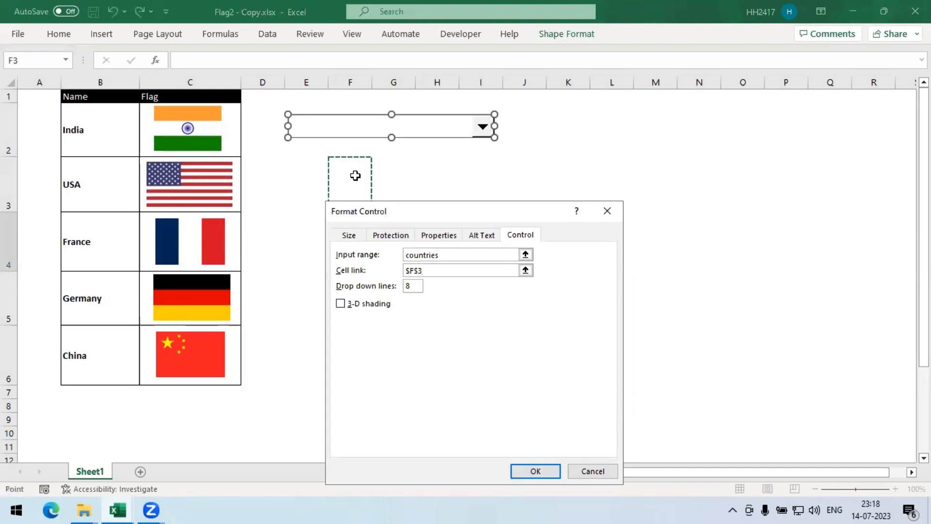
pyautogui.click(366, 151)
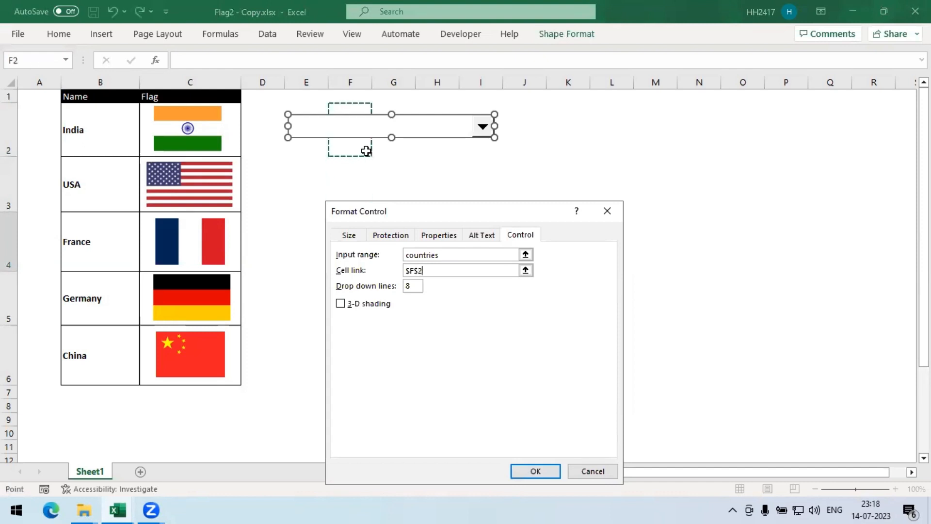
pyautogui.click(348, 175)
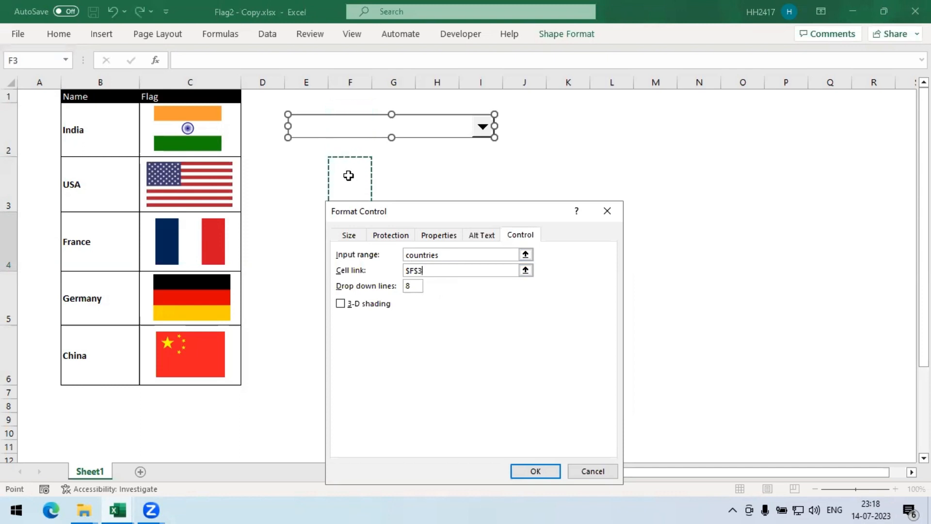
pyautogui.click(342, 305)
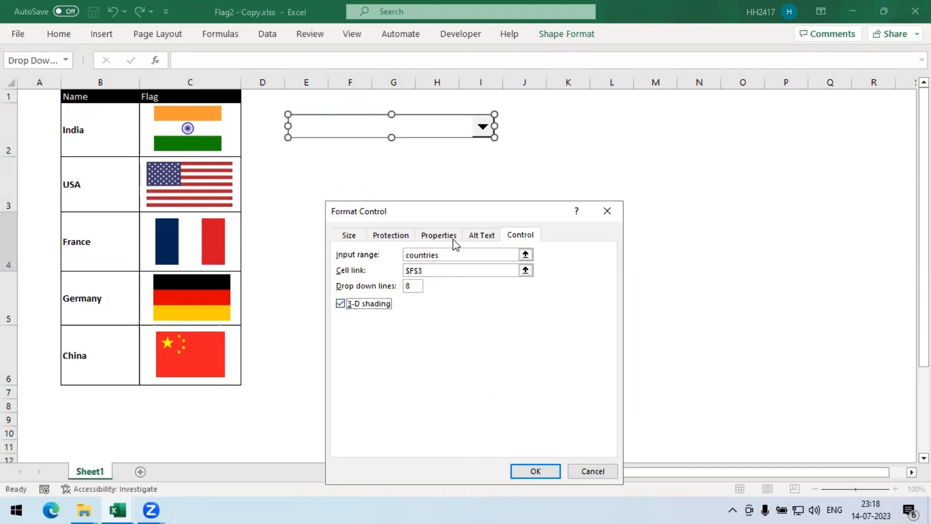
pyautogui.click(538, 473)
pyautogui.click(501, 210)
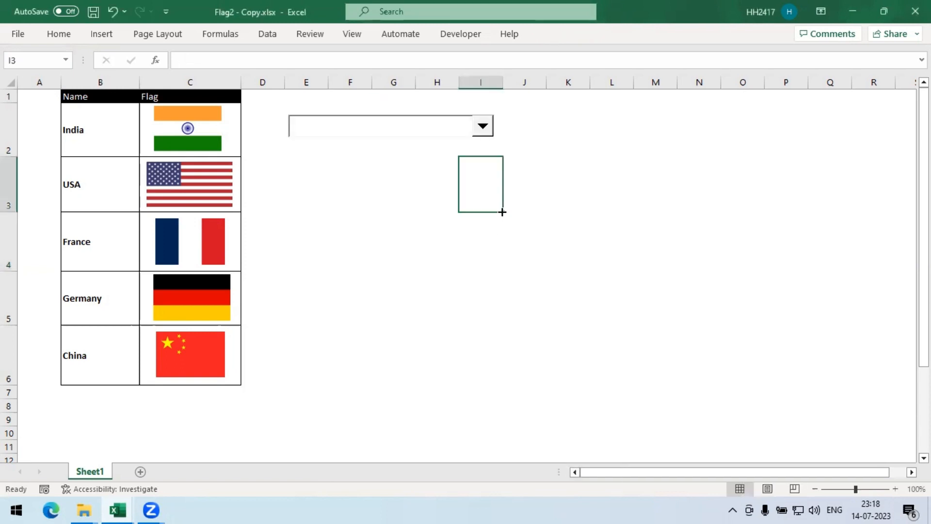
# - Test the combo box by choosing USA and then China, checking the linked cell F3
pyautogui.click(477, 130)
pyautogui.click(412, 151)
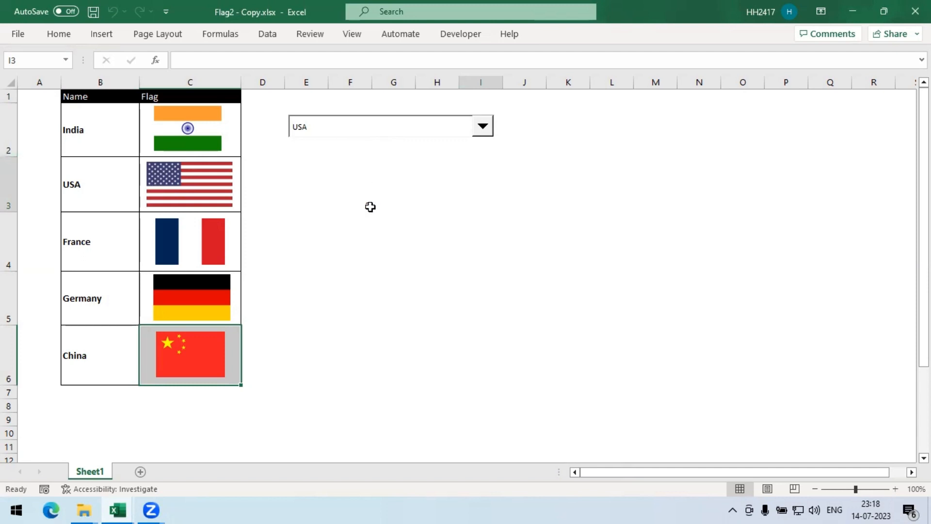
pyautogui.click(99, 147)
pyautogui.moveTo(99, 147); pyautogui.dragTo(106, 175)
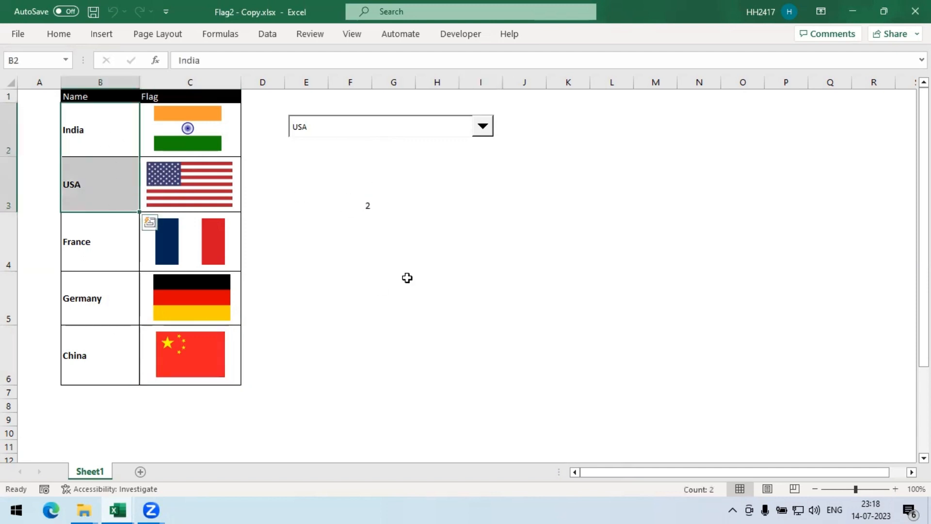
pyautogui.click(479, 135)
pyautogui.click(351, 177)
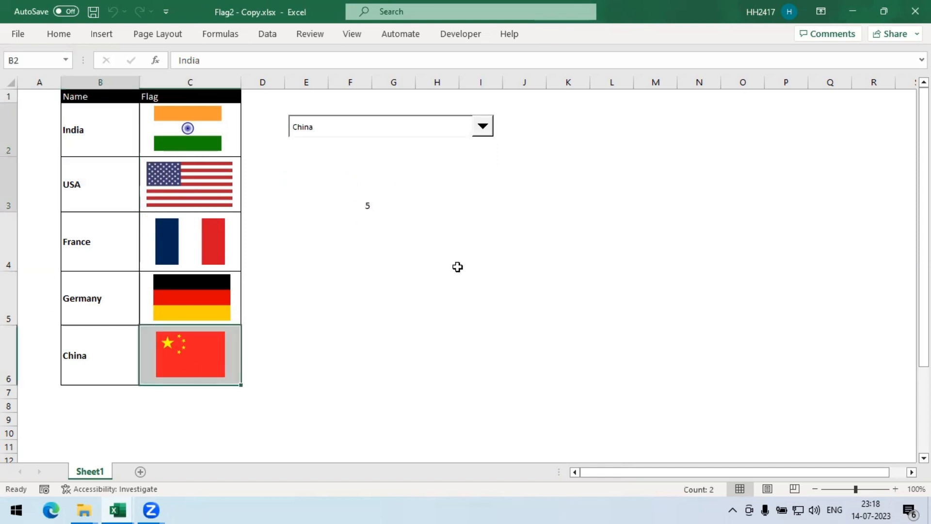
pyautogui.click(372, 198)
pyautogui.click(363, 208)
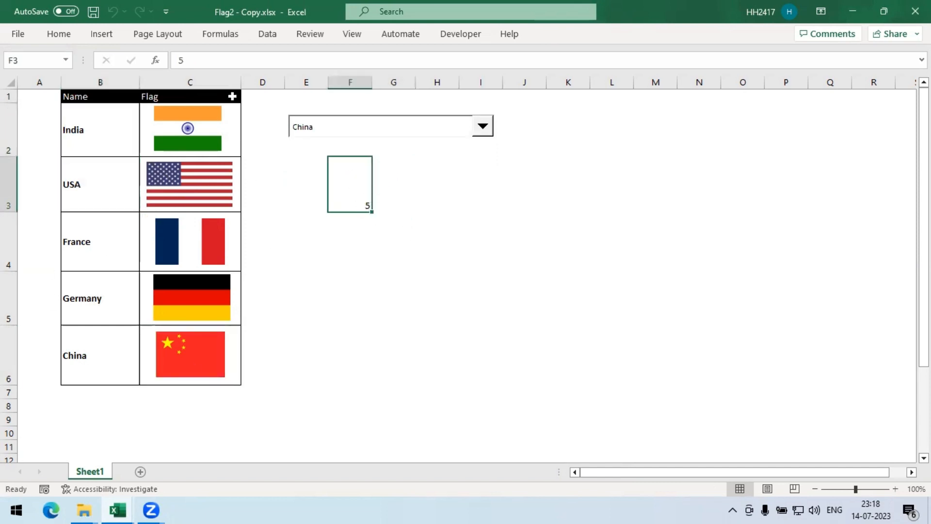
pyautogui.click(443, 202)
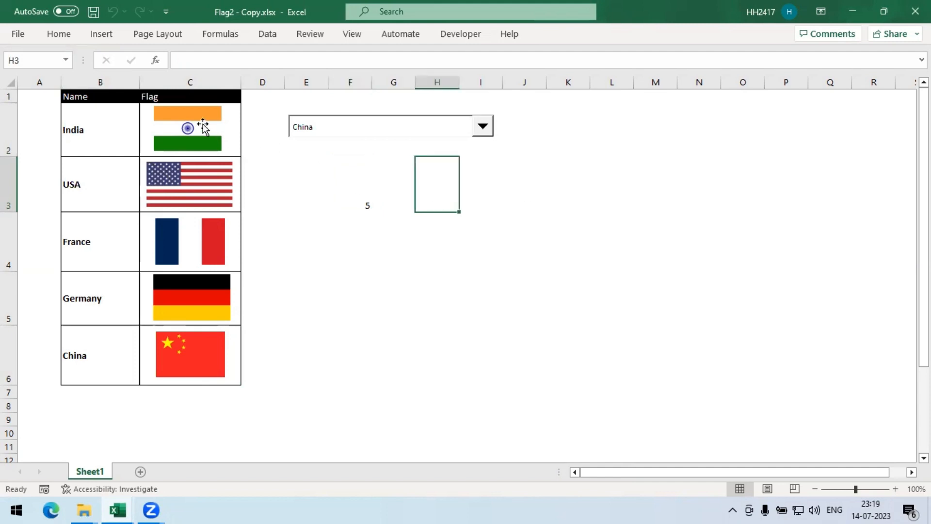
# - Copy the India flag picture to about cells F3:G3 below the combo box
pyautogui.click(202, 128)
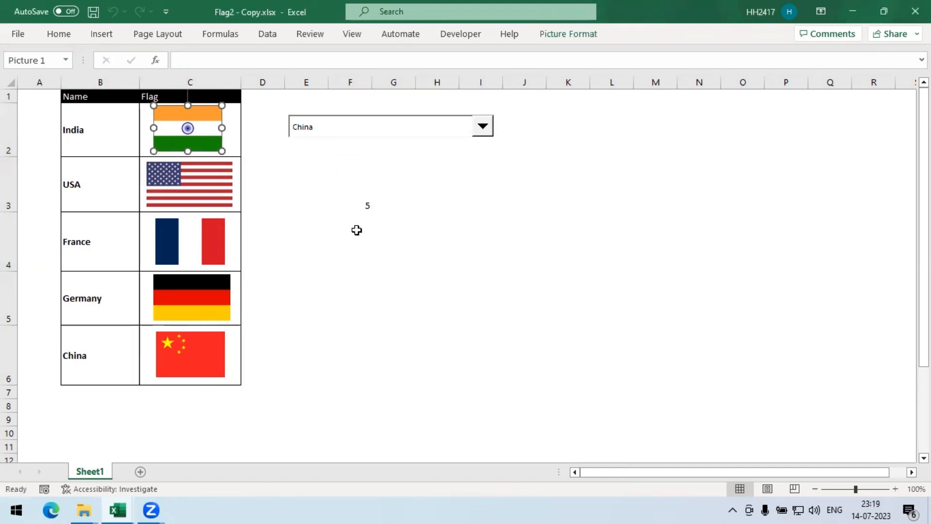
pyautogui.moveTo(195, 134); pyautogui.dragTo(371, 190)
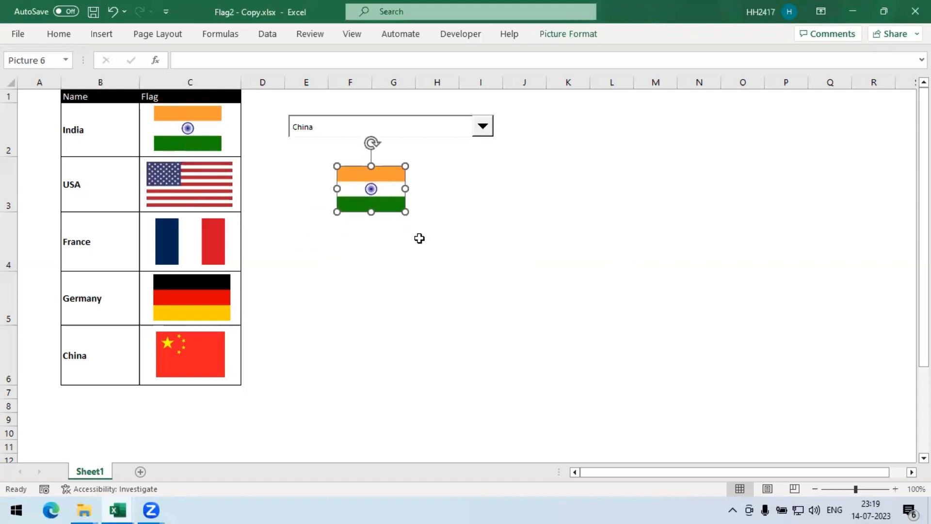
pyautogui.click(490, 261)
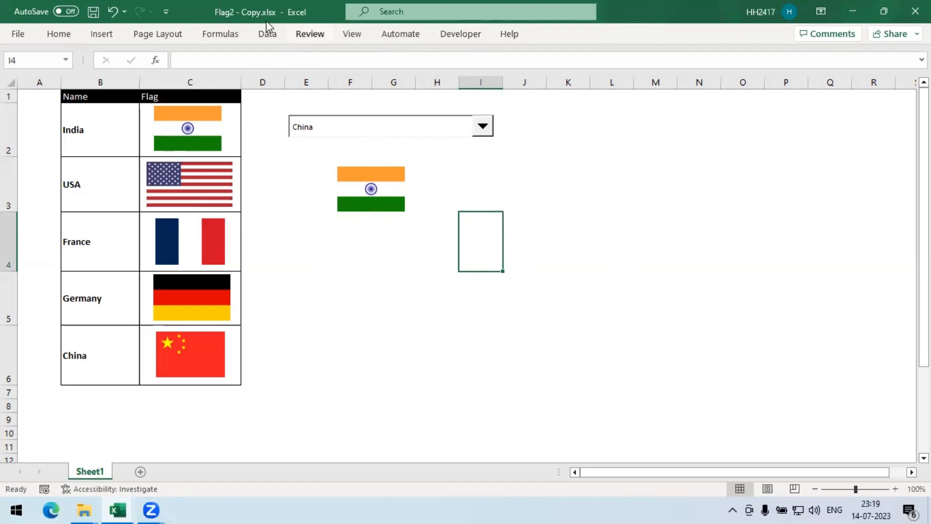
# - Define a new name country_selected referring to =indirect(index(countries,$F$3,1))
pyautogui.click(221, 34)
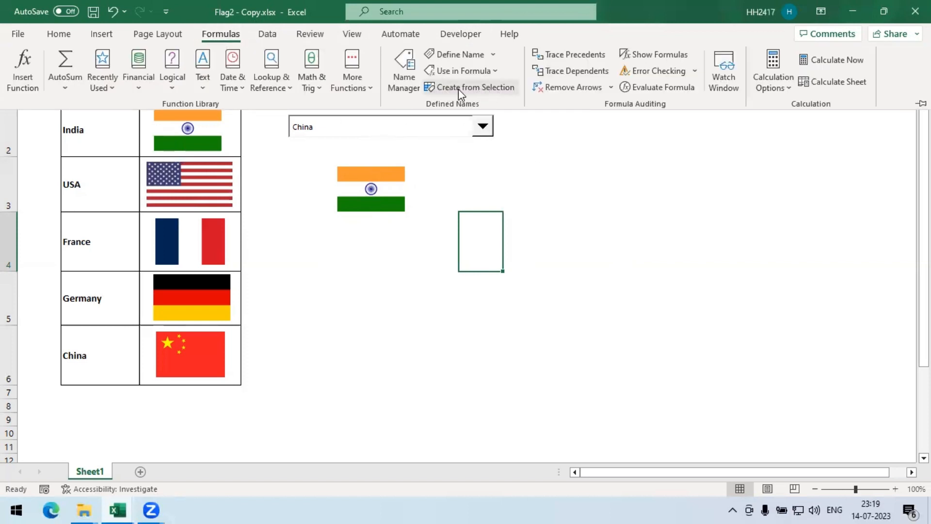
pyautogui.click(406, 92)
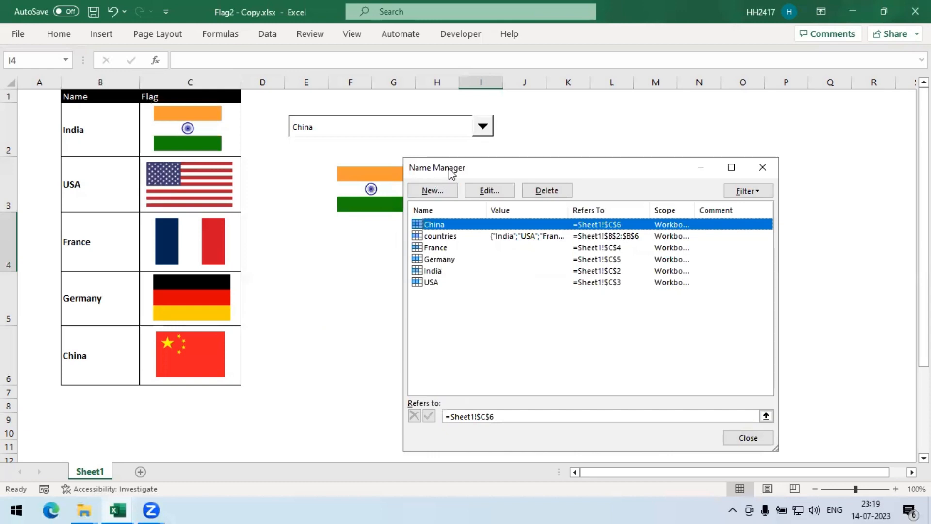
pyautogui.click(432, 190)
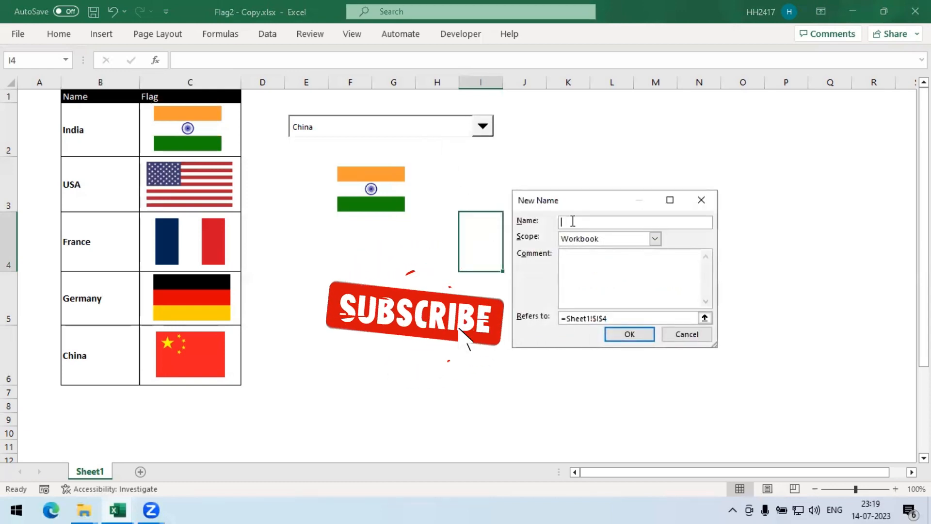
pyautogui.write('dount')
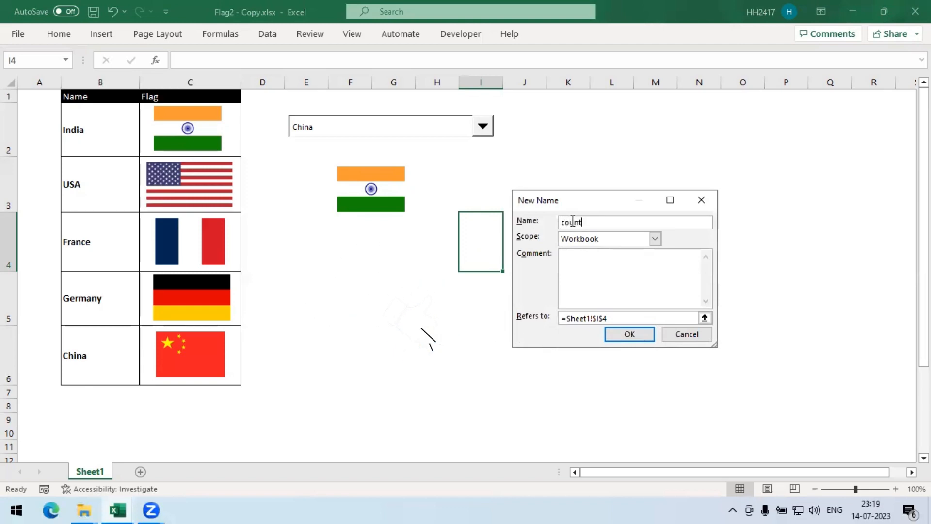
pyautogui.write('ry_seloed')
pyautogui.click(568, 319)
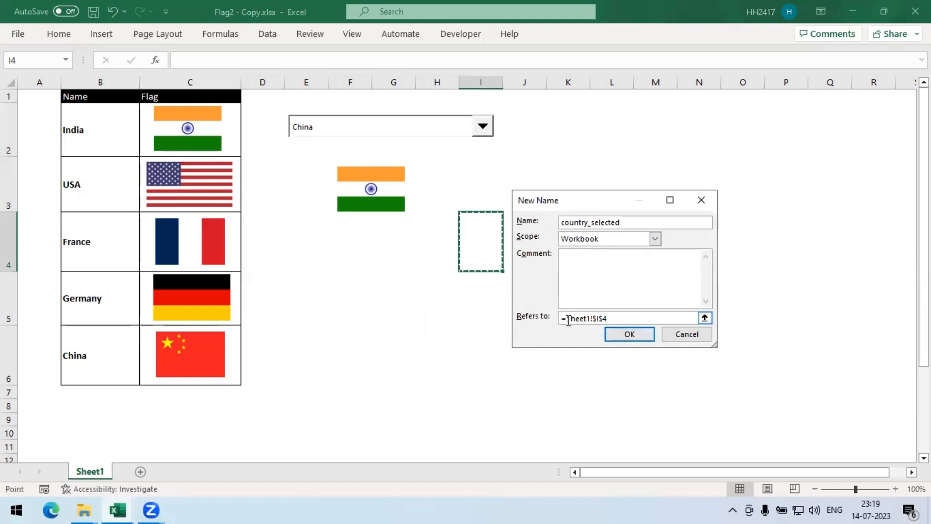
pyautogui.moveTo(568, 319); pyautogui.dragTo(641, 331)
pyautogui.press('BackSpace')
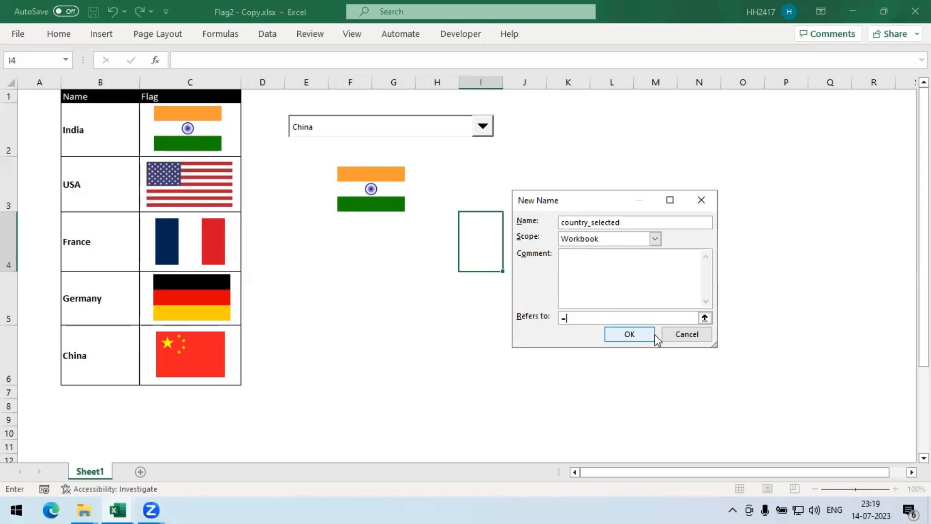
pyautogui.write('indirect(')
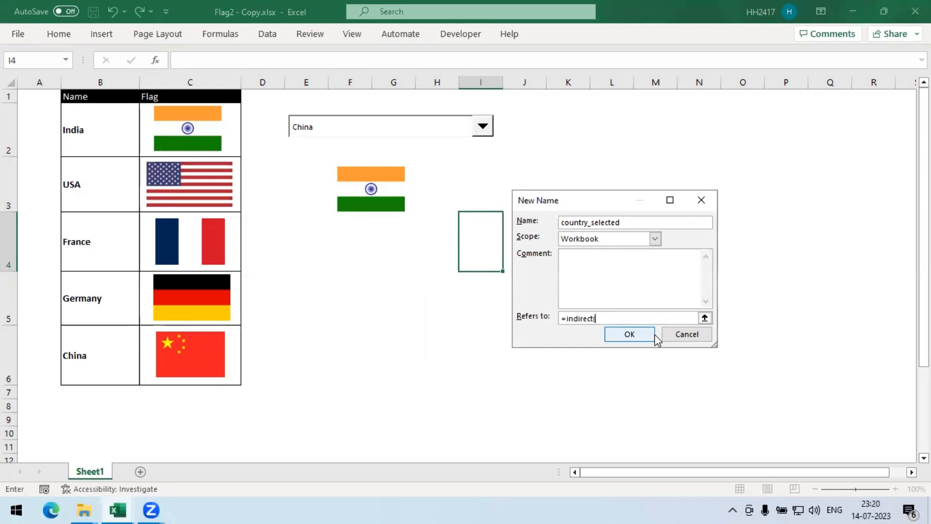
pyautogui.write('index(countries,$F$3,1')
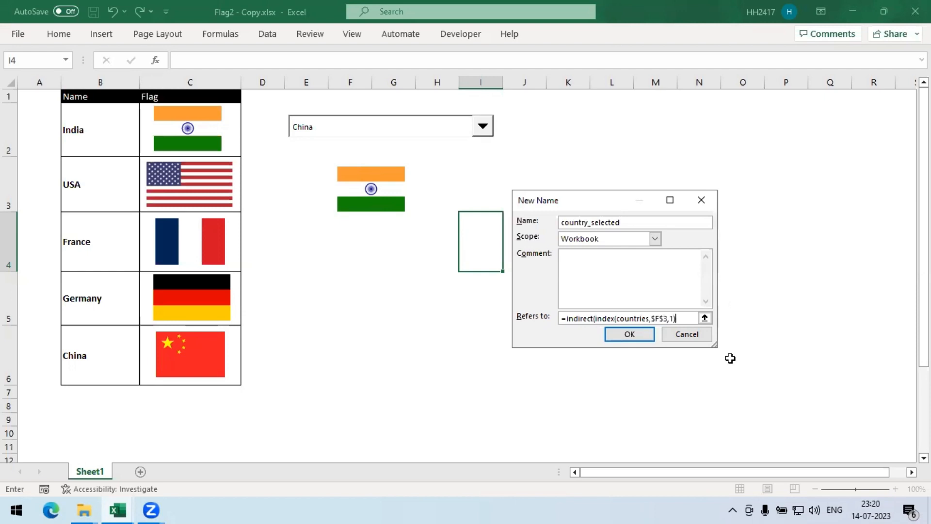
pyautogui.click(633, 336)
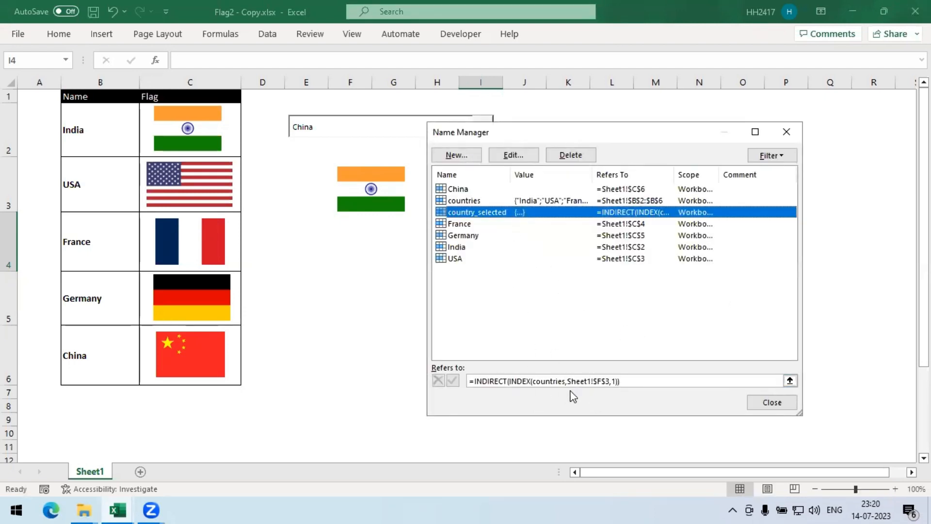
pyautogui.click(782, 403)
# - Choose India, then USA, then Germany from the combo box
pyautogui.click(482, 127)
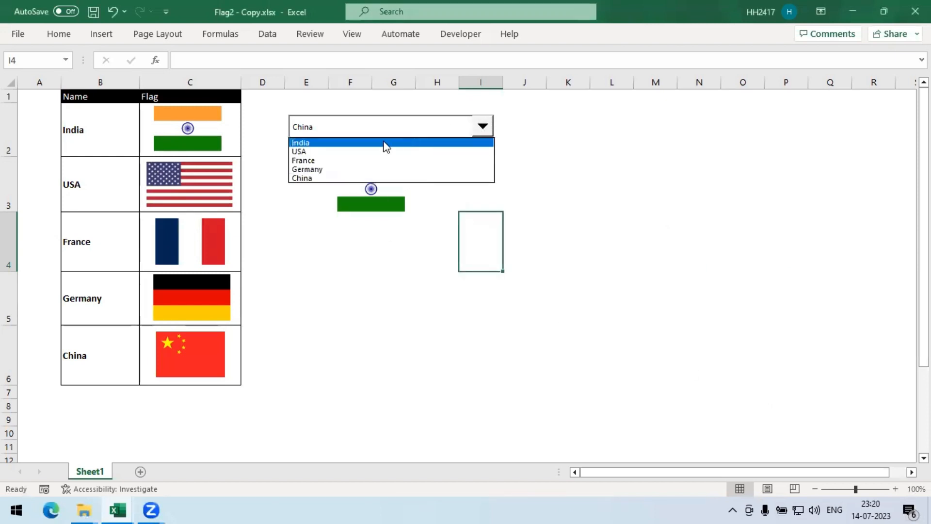
pyautogui.click(384, 144)
pyautogui.click(482, 127)
pyautogui.click(339, 143)
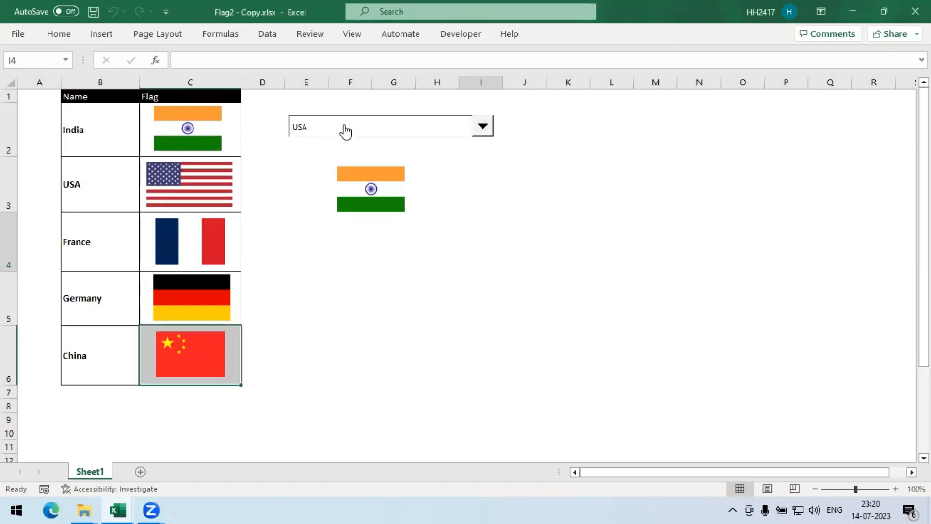
pyautogui.click(482, 127)
pyautogui.click(386, 169)
pyautogui.click(543, 208)
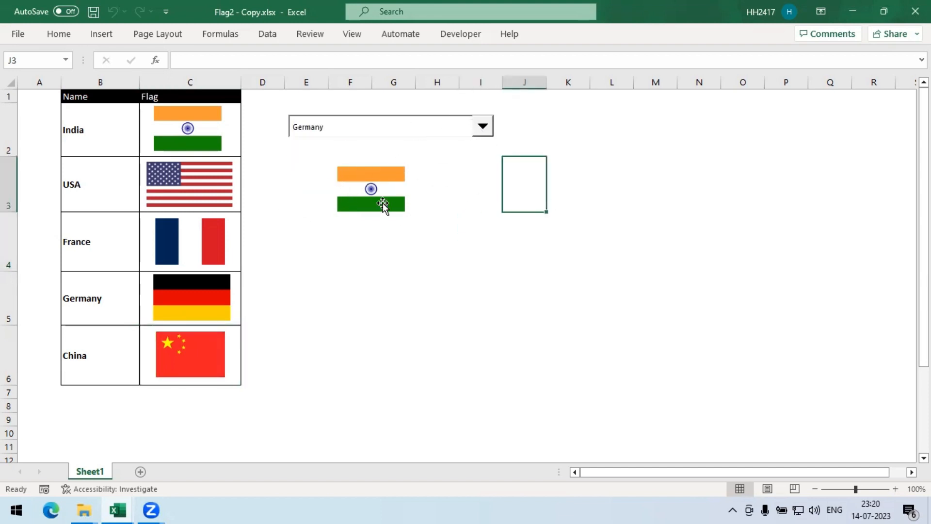
# - Link the copied flag picture to the formula =country_selected
pyautogui.click(382, 205)
pyautogui.click(203, 62)
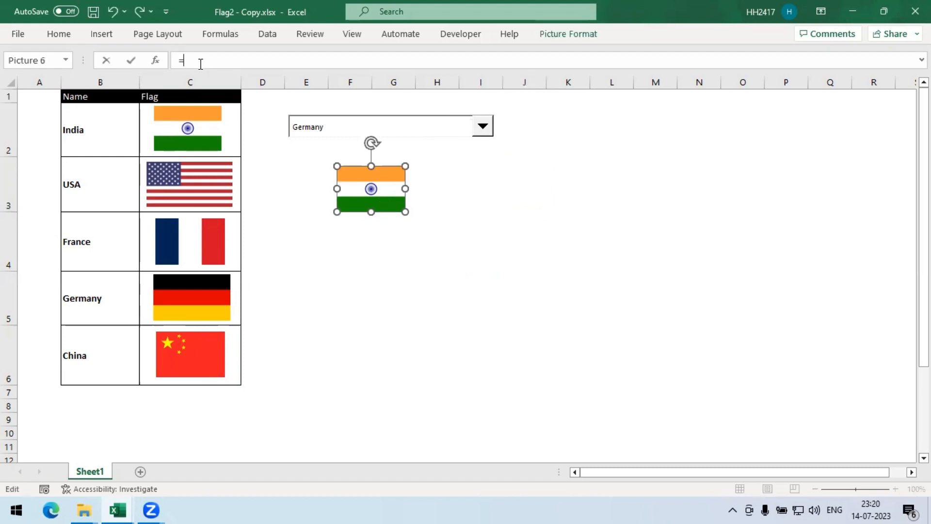
pyautogui.write('=se;')
pyautogui.press('BackSpace')
pyautogui.press('BackSpace')
pyautogui.press('BackSpace')
pyautogui.write('c;')
pyautogui.press('BackSpace')
pyautogui.write('un')
pyautogui.press('BackSpace')
pyautogui.press('BackSpace')
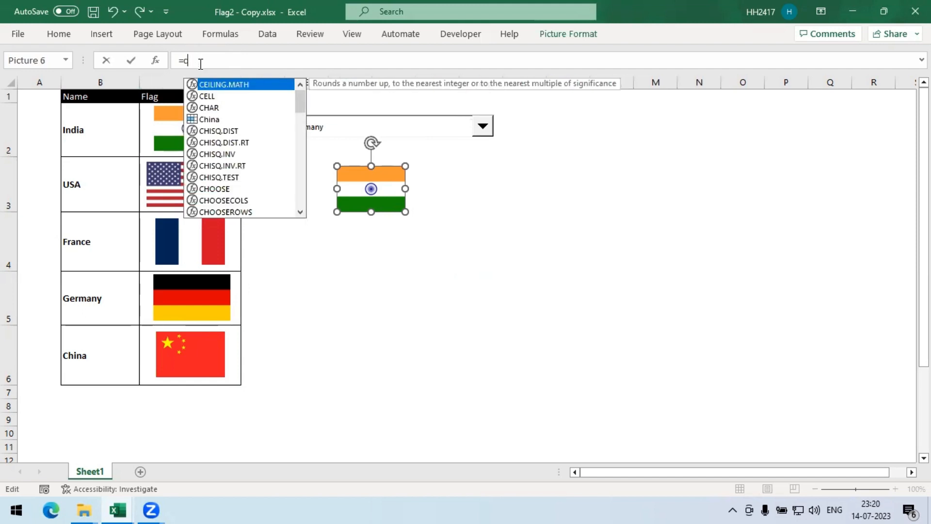
pyautogui.write('ou')
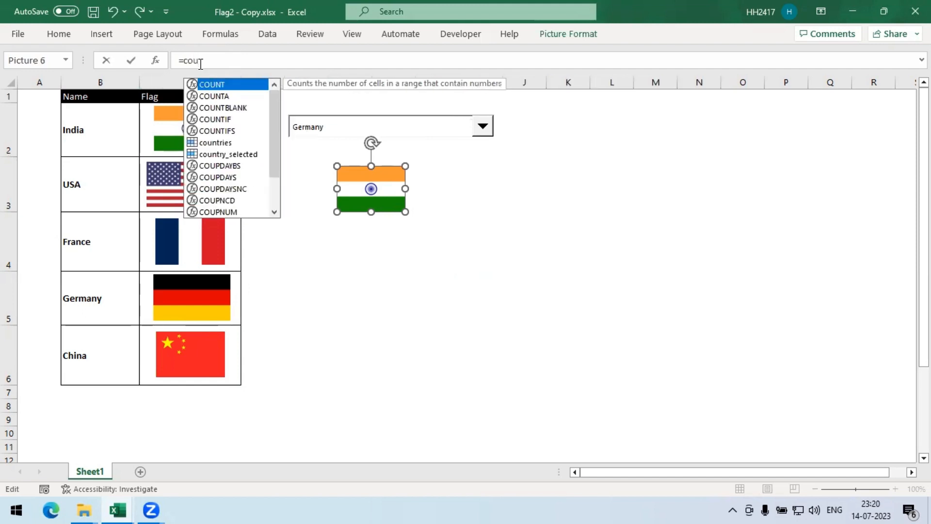
pyautogui.click(238, 154)
pyautogui.doubleClick(236, 154)
pyautogui.press('Return')
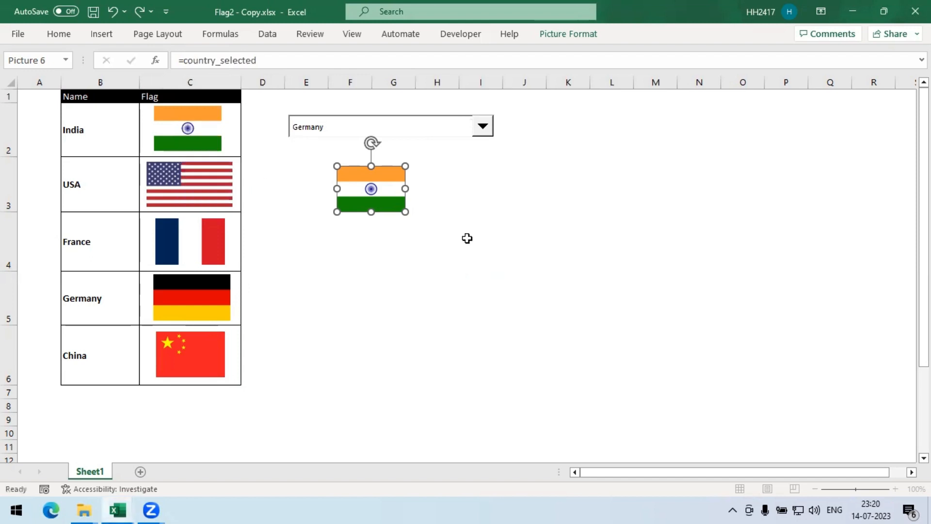
pyautogui.click(467, 237)
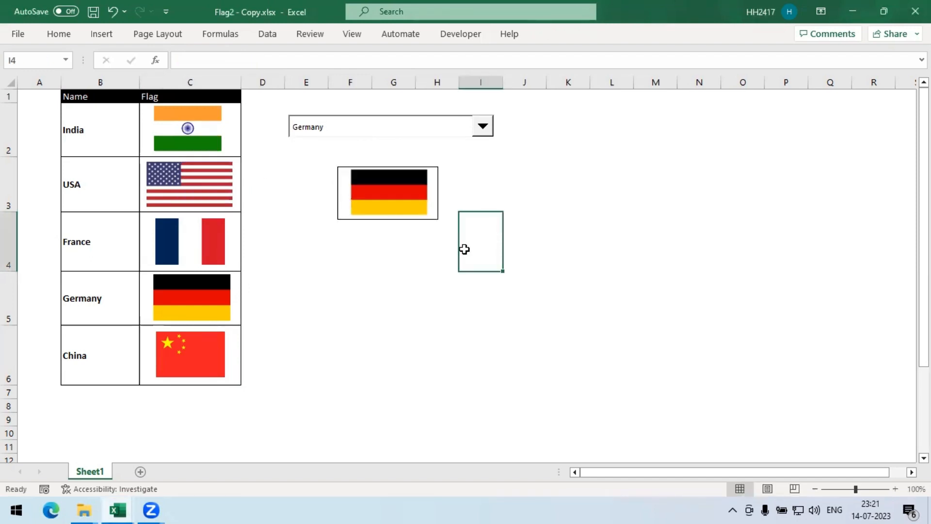
# - Choose India, France, China and USA in turn from the combo box to test the linked flag picture
pyautogui.click(482, 127)
pyautogui.click(420, 143)
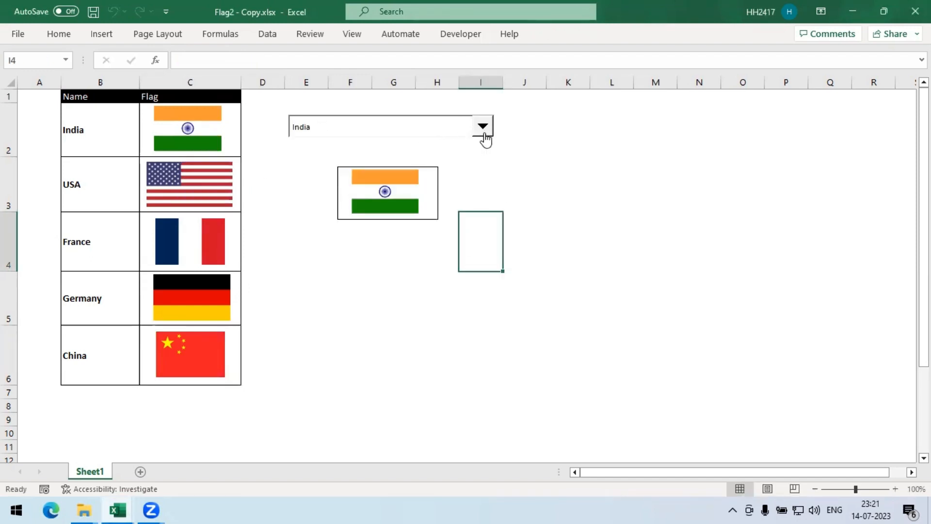
pyautogui.click(484, 132)
pyautogui.click(416, 167)
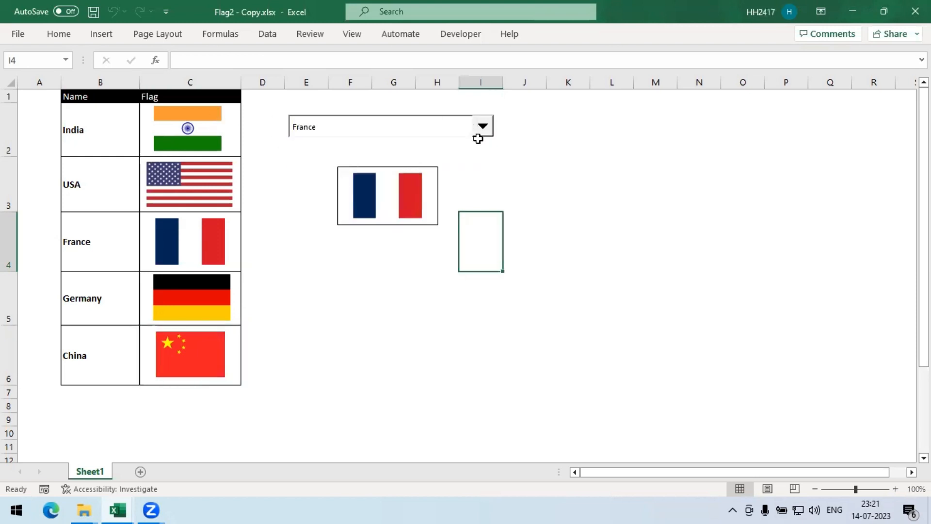
pyautogui.click(482, 138)
pyautogui.click(336, 178)
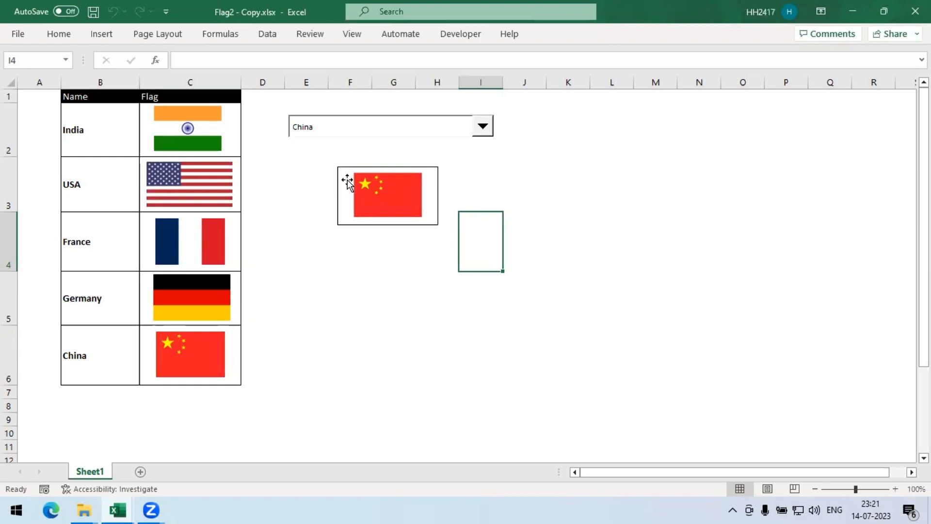
pyautogui.click(482, 127)
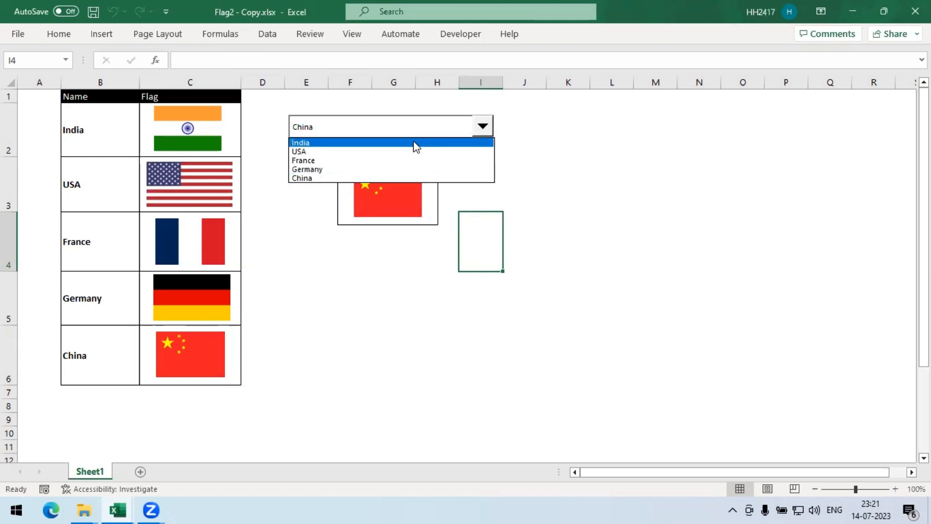
pyautogui.click(401, 151)
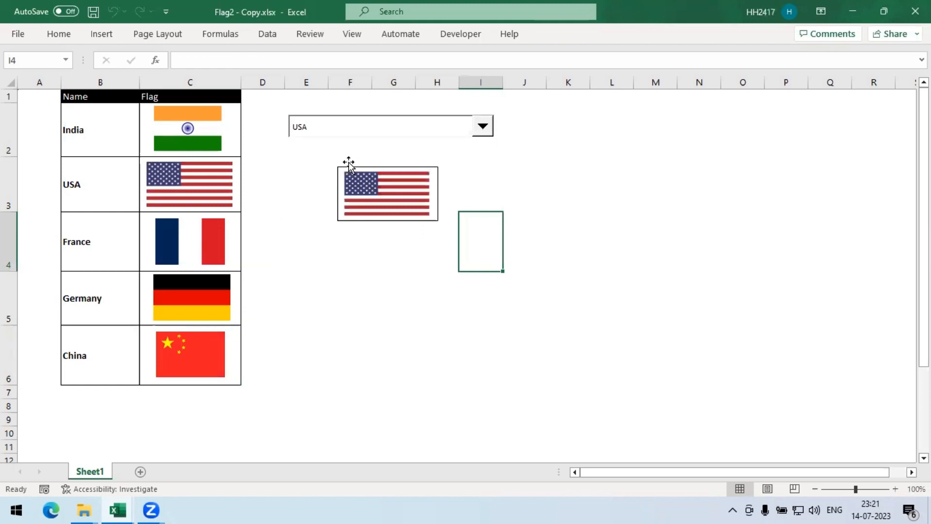
# - Move the linked flag picture down below cell F3 and choose France from the combo box
pyautogui.moveTo(362, 181); pyautogui.dragTo(359, 245)
pyautogui.click(368, 203)
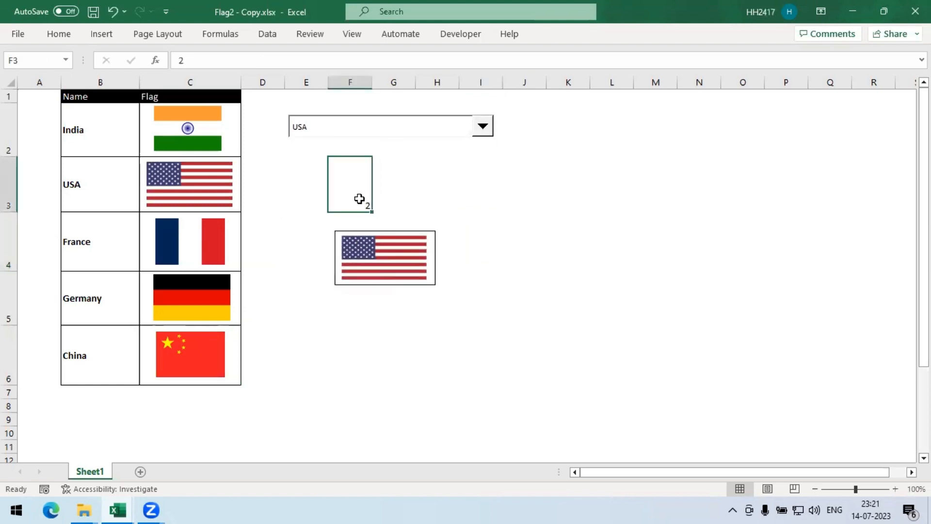
pyautogui.click(482, 128)
pyautogui.click(422, 161)
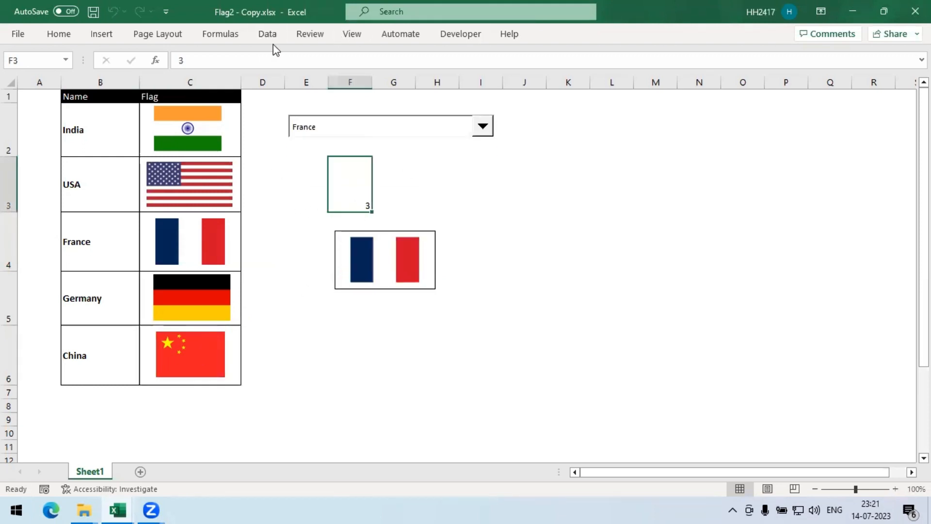
# - Open Name Manager and examine the Refers To formula of the country_selected name
pyautogui.click(206, 35)
pyautogui.click(350, 93)
pyautogui.click(482, 213)
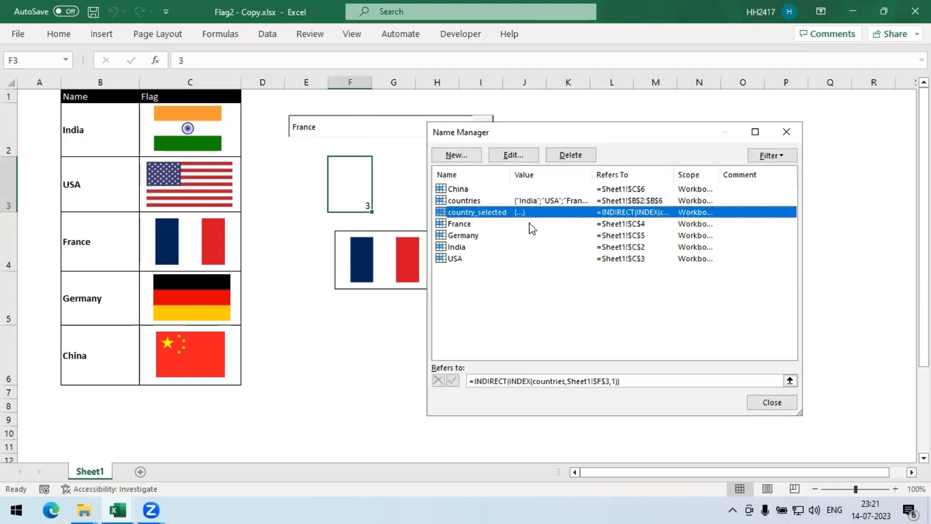
pyautogui.click(509, 384)
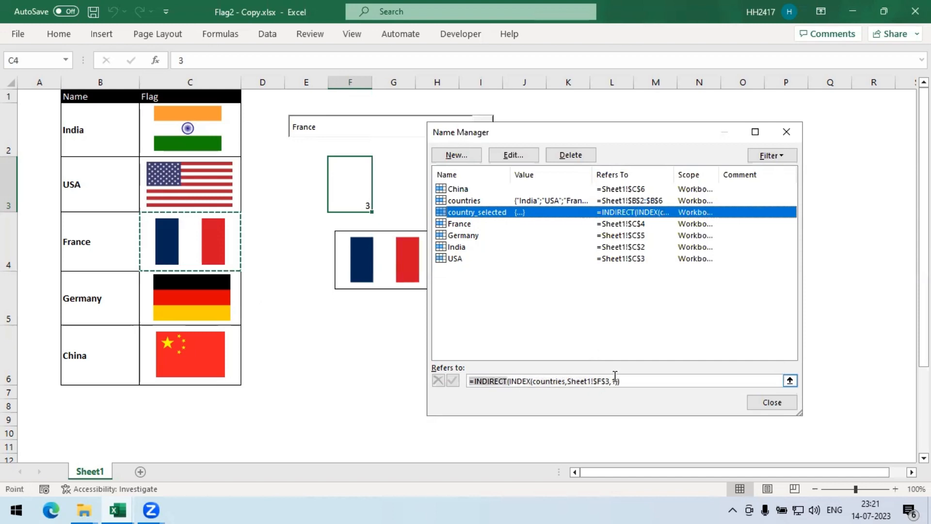
pyautogui.moveTo(615, 376); pyautogui.dragTo(616, 380)
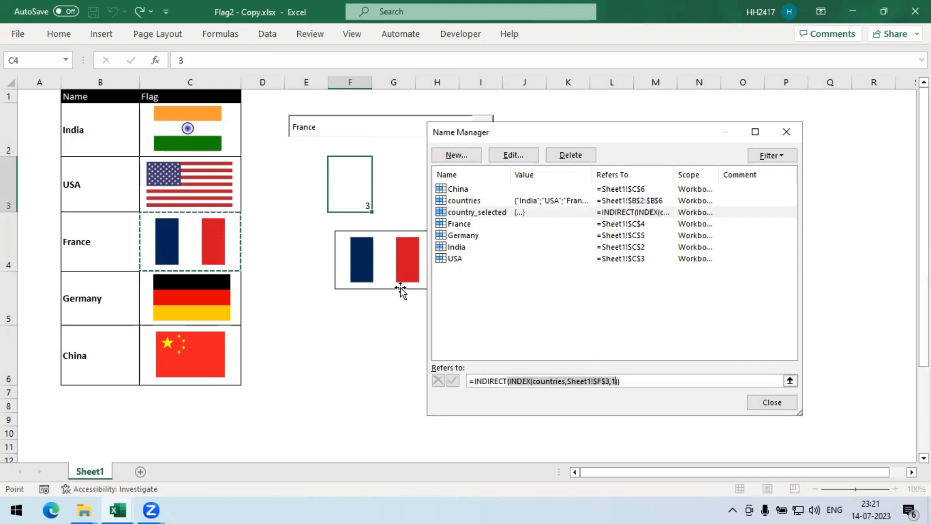
pyautogui.click(154, 120)
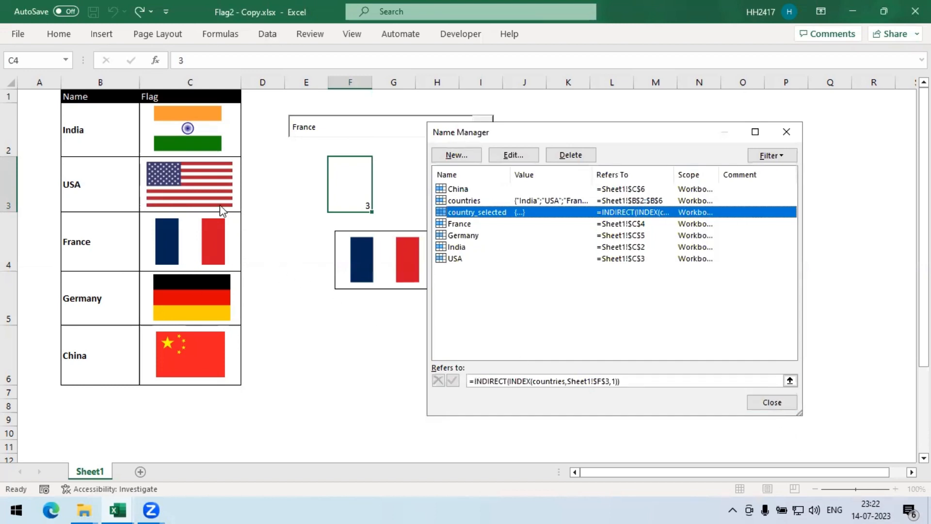
pyautogui.click(786, 132)
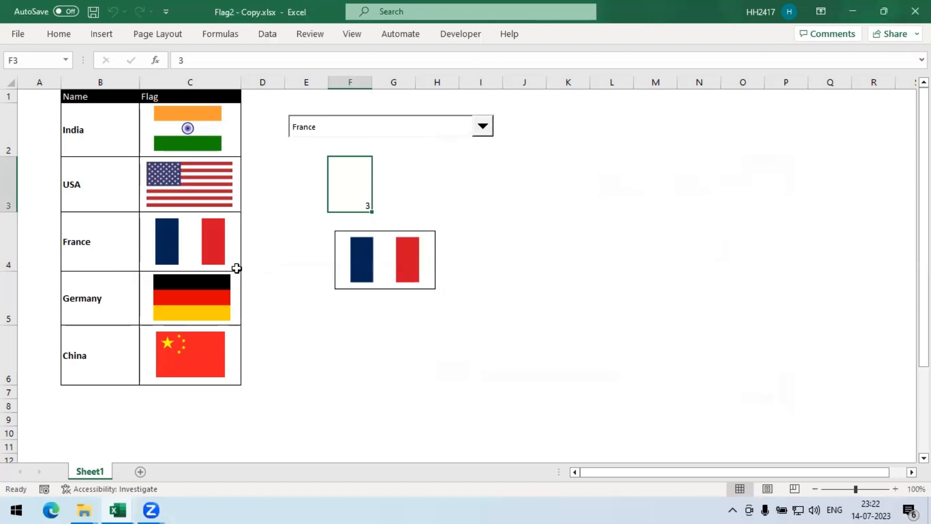
# - Choose India from the combo box and inspect the formula of the linked flag picture
pyautogui.click(236, 266)
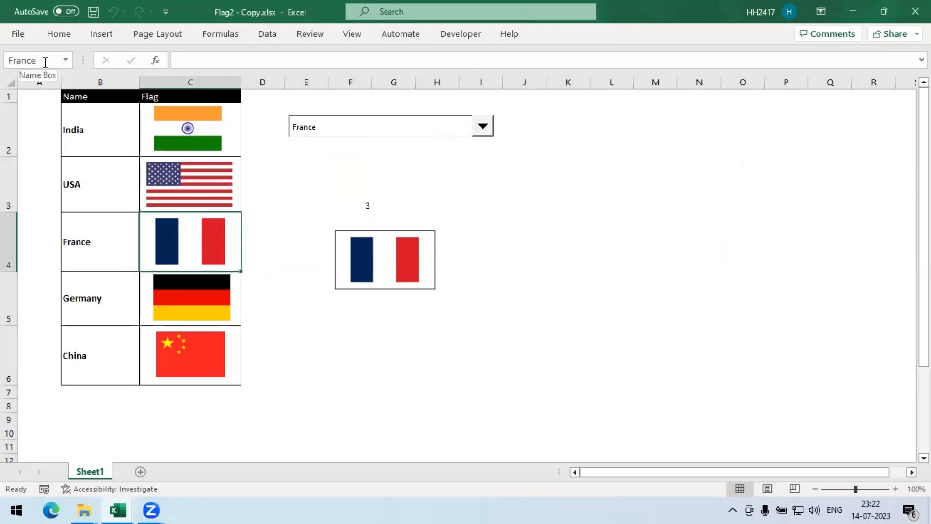
pyautogui.click(451, 322)
pyautogui.click(482, 127)
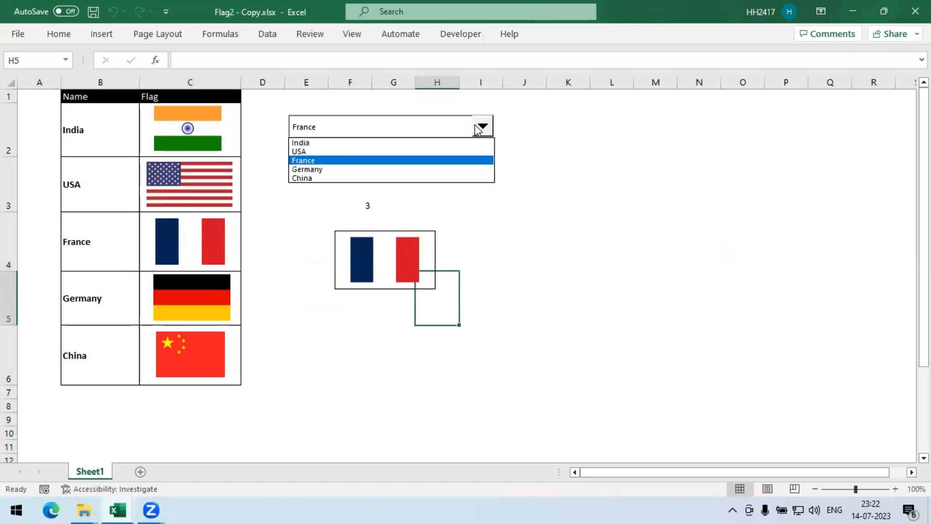
pyautogui.click(387, 144)
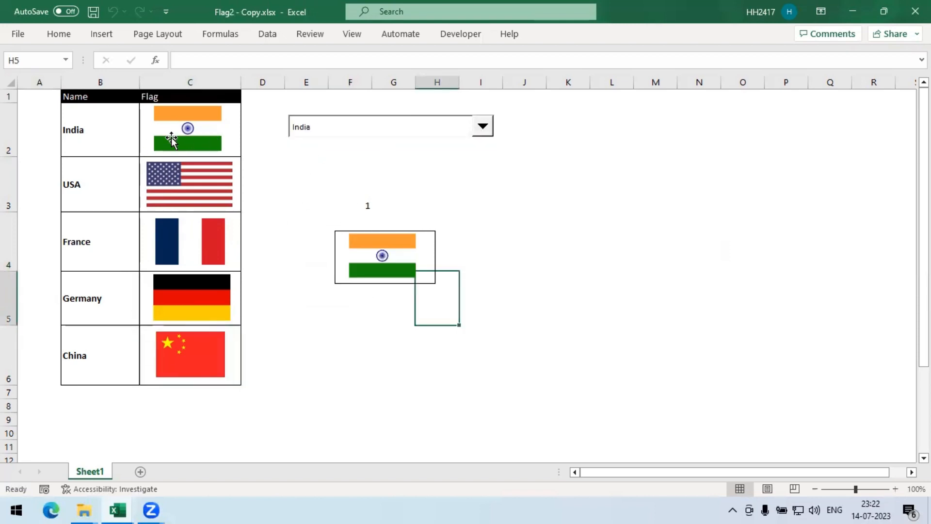
pyautogui.click(238, 130)
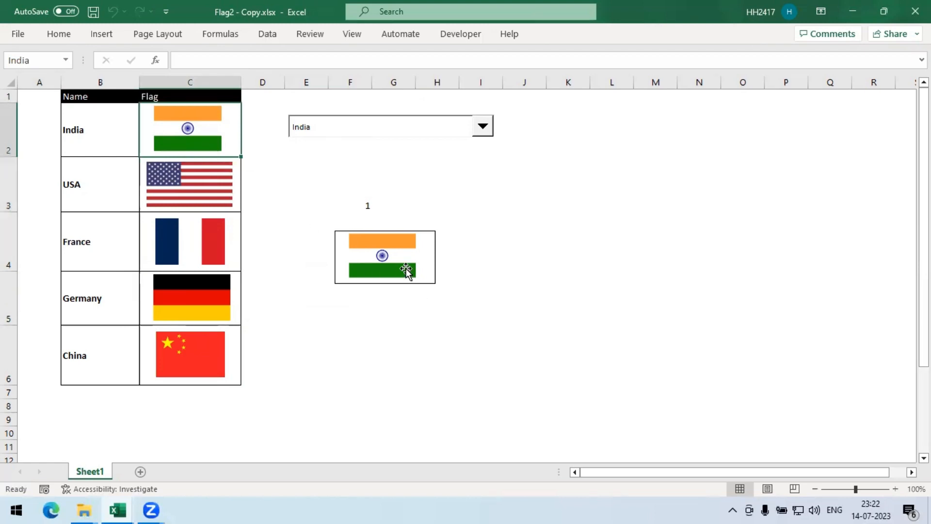
pyautogui.click(406, 269)
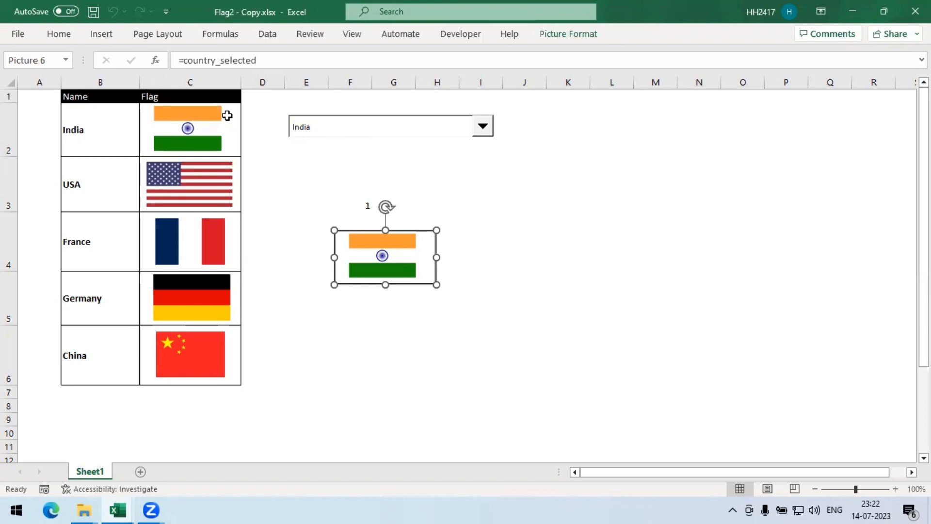
# - Copy the India flag cell C2 and paste it as a linked picture around cell F6 below the first flag
pyautogui.click(238, 154)
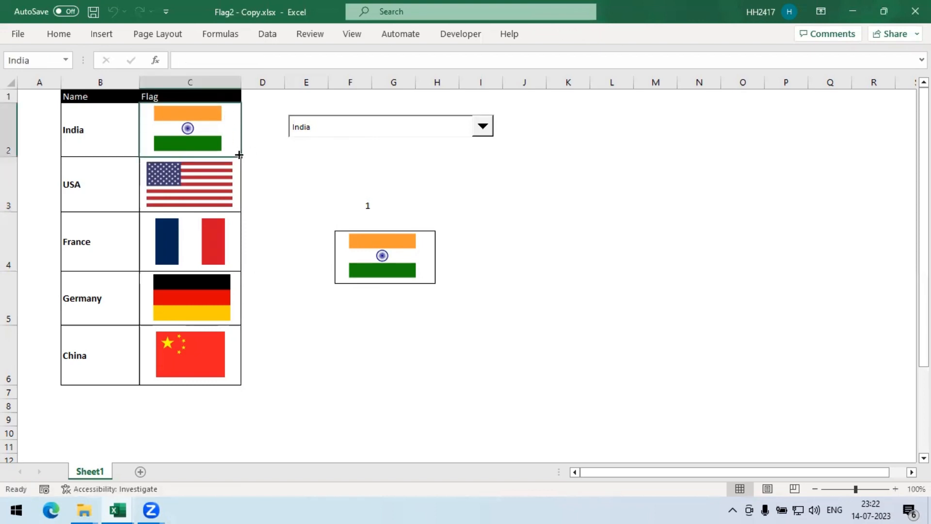
pyautogui.hotkey('ctrl', 'c')
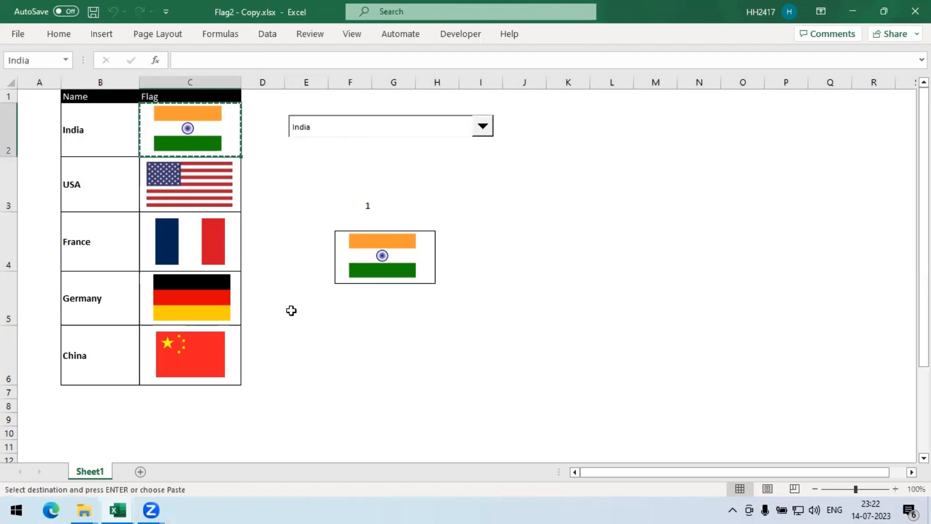
pyautogui.hotkey('ctrl', 'v')
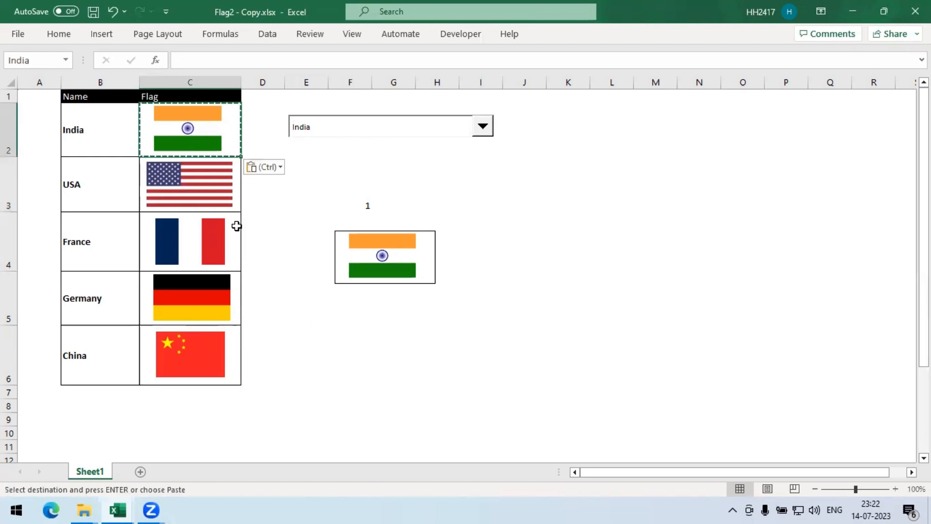
pyautogui.hotkey('ctrl', 'z')
pyautogui.click(339, 359)
pyautogui.hotkey('ctrl', 'v')
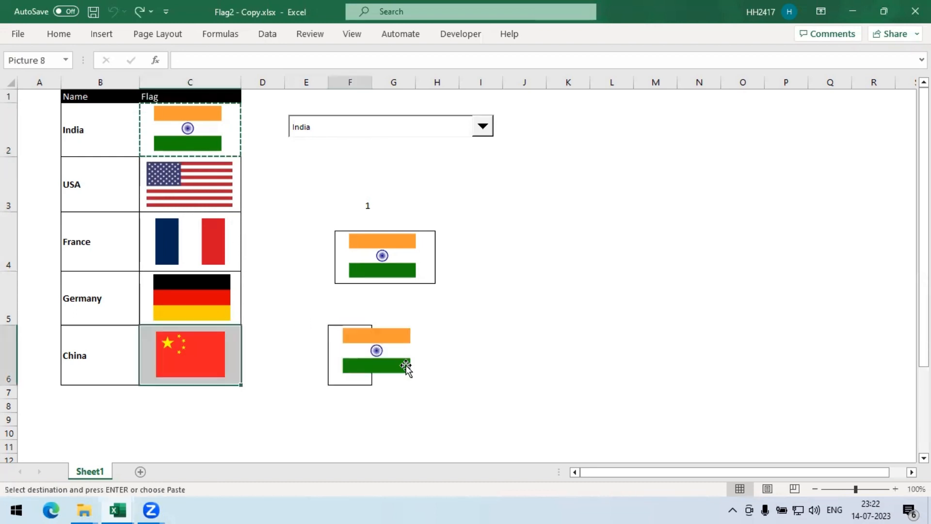
pyautogui.click(395, 395)
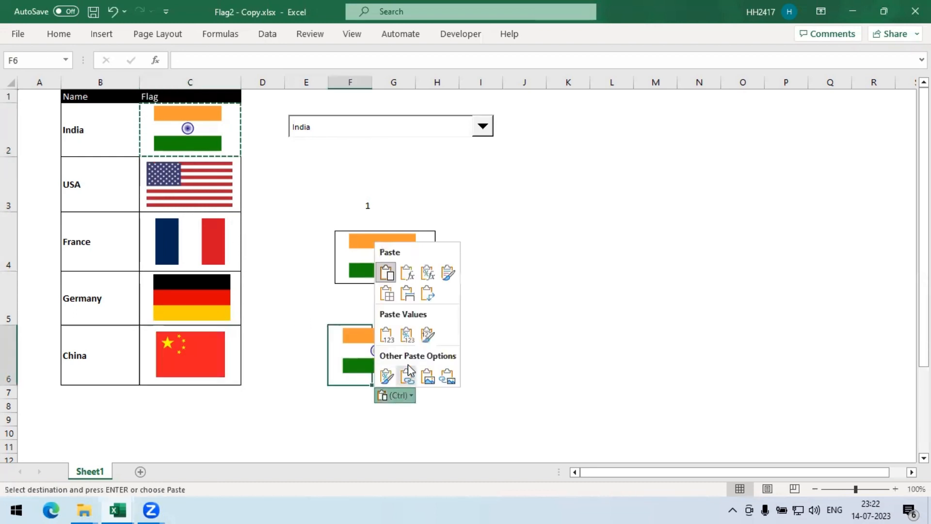
pyautogui.click(451, 383)
pyautogui.click(448, 423)
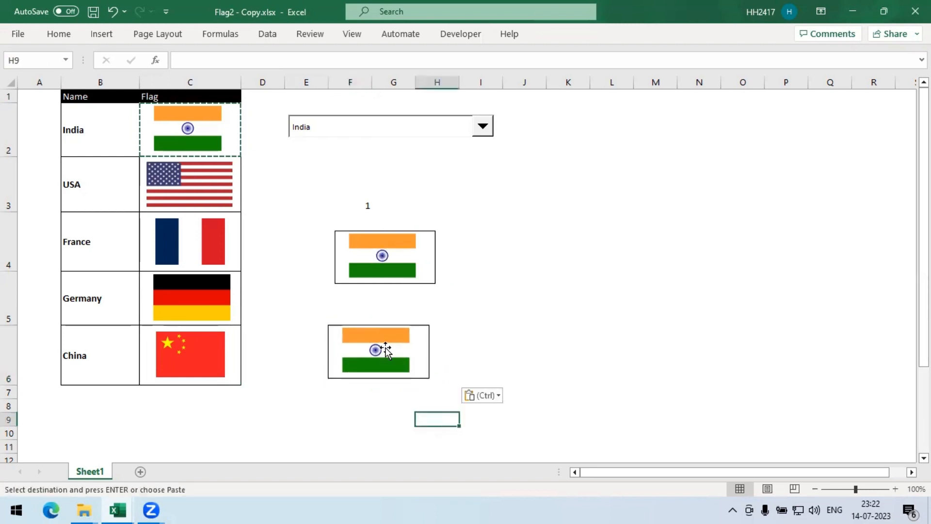
# - Link the second pasted picture to the formula =country_selected
pyautogui.click(384, 350)
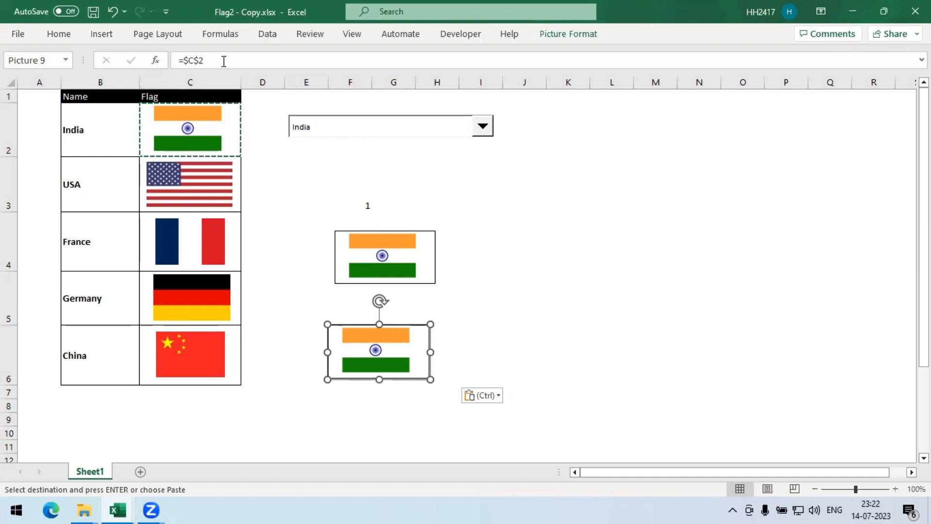
pyautogui.moveTo(224, 62); pyautogui.dragTo(168, 48)
pyautogui.write('=sele')
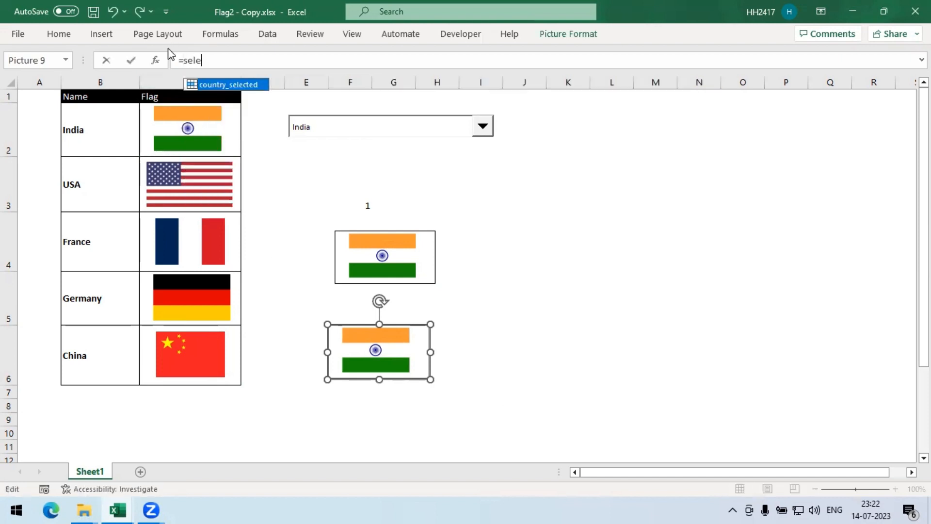
pyautogui.press('Tab')
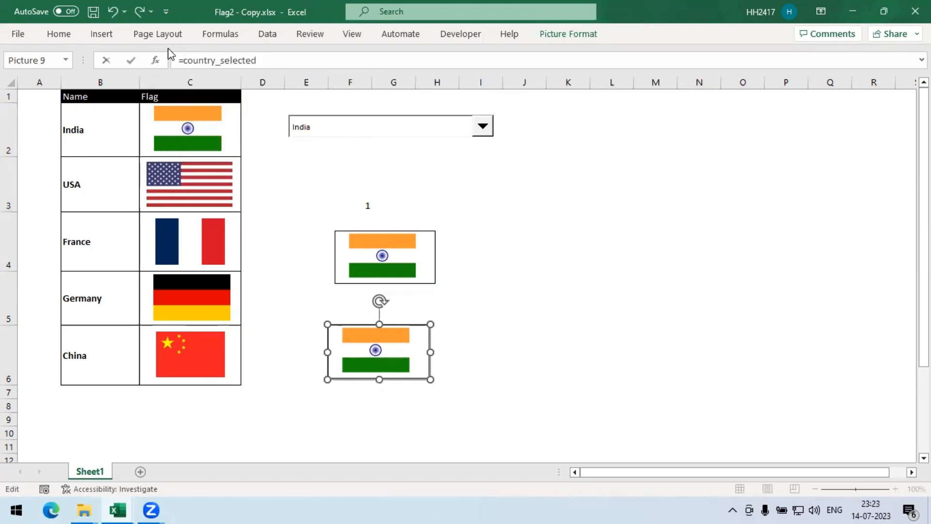
pyautogui.press('Return')
pyautogui.click(545, 243)
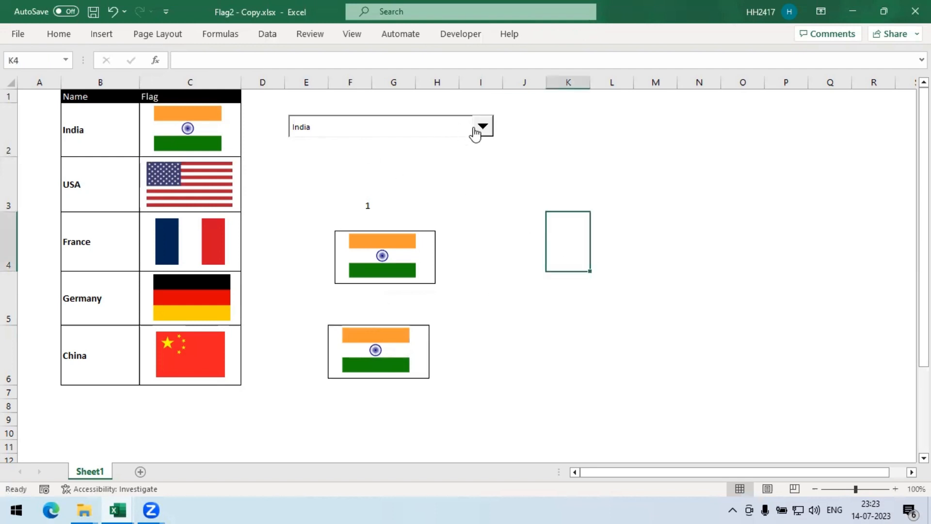
# - Choose USA, then Germany from the combo box and inspect the second picture's formula
pyautogui.click(482, 128)
pyautogui.click(416, 151)
pyautogui.click(482, 126)
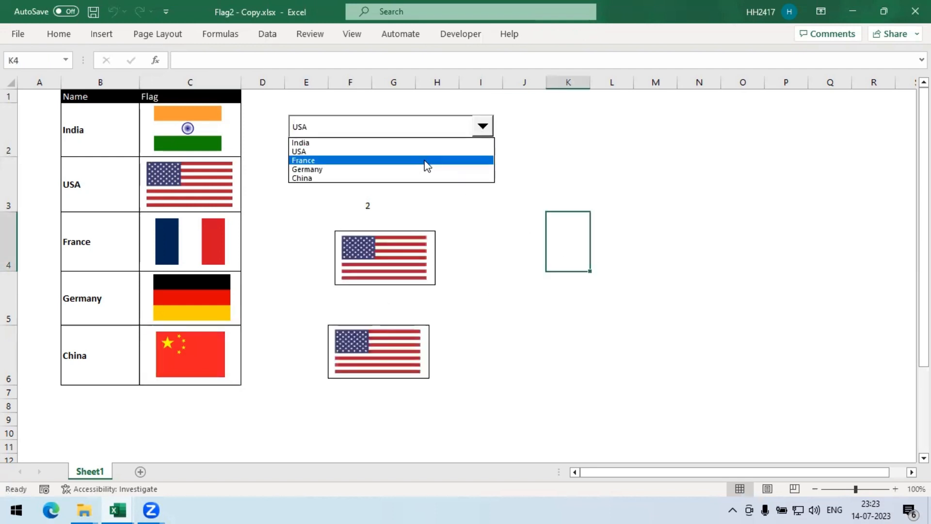
pyautogui.click(424, 168)
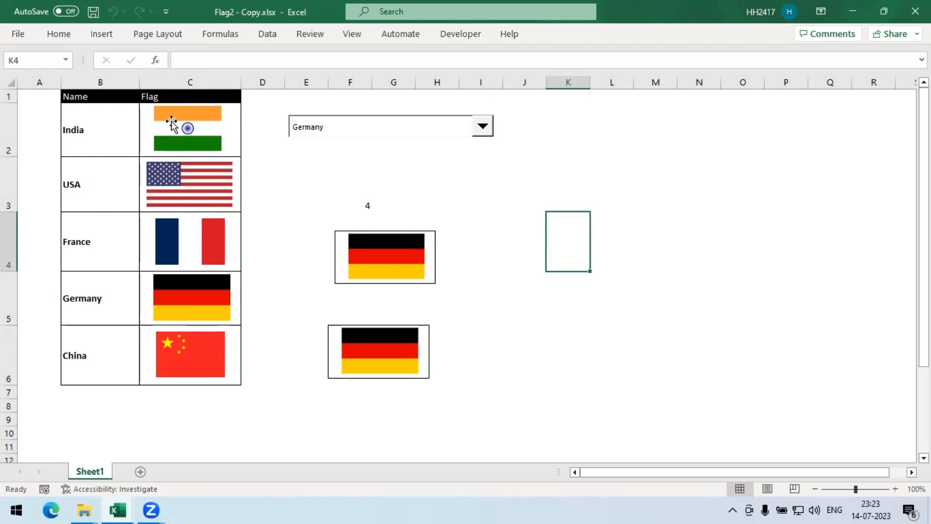
pyautogui.click(416, 368)
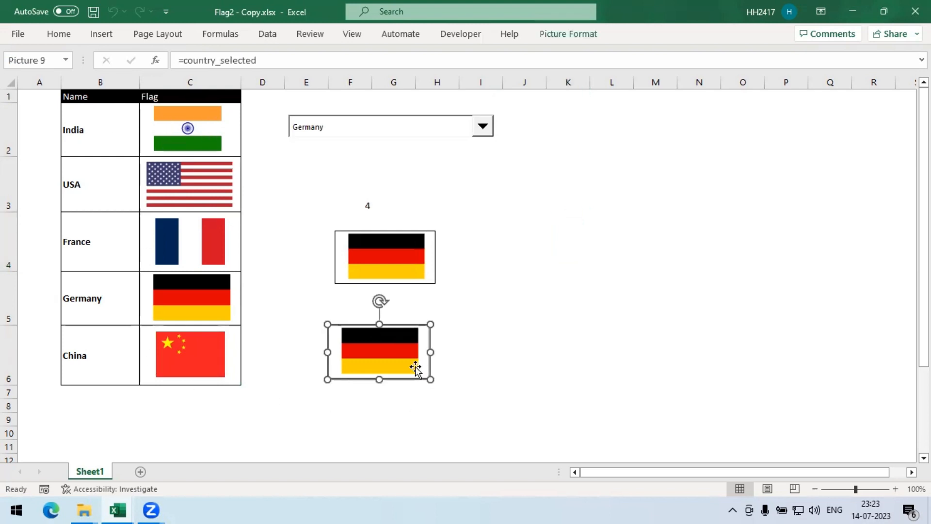